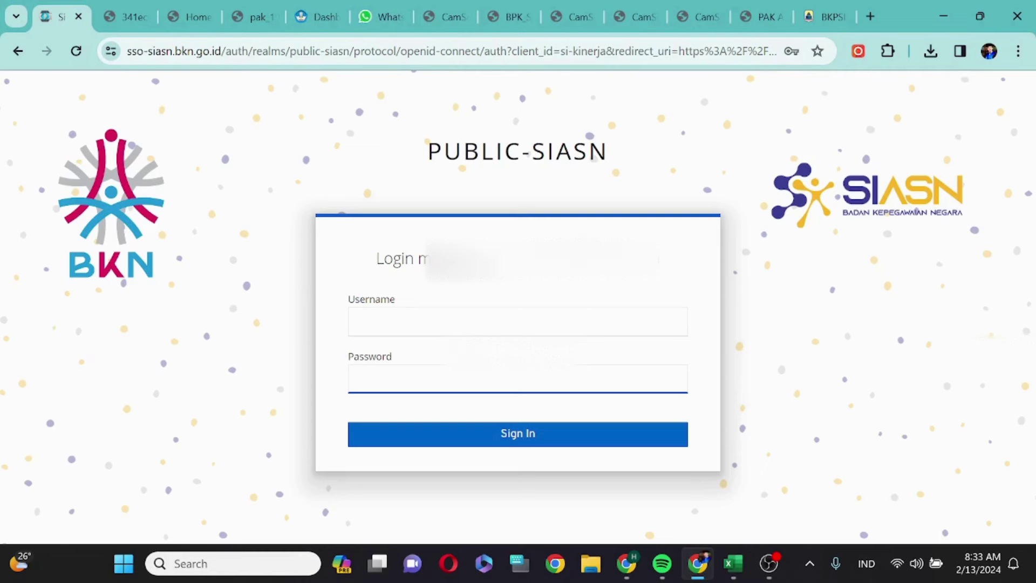
- Sign in to SIASN SSO with the saved account and Windows PIN, reaching e-Kinerja's Daftar SKP
click(517, 322)
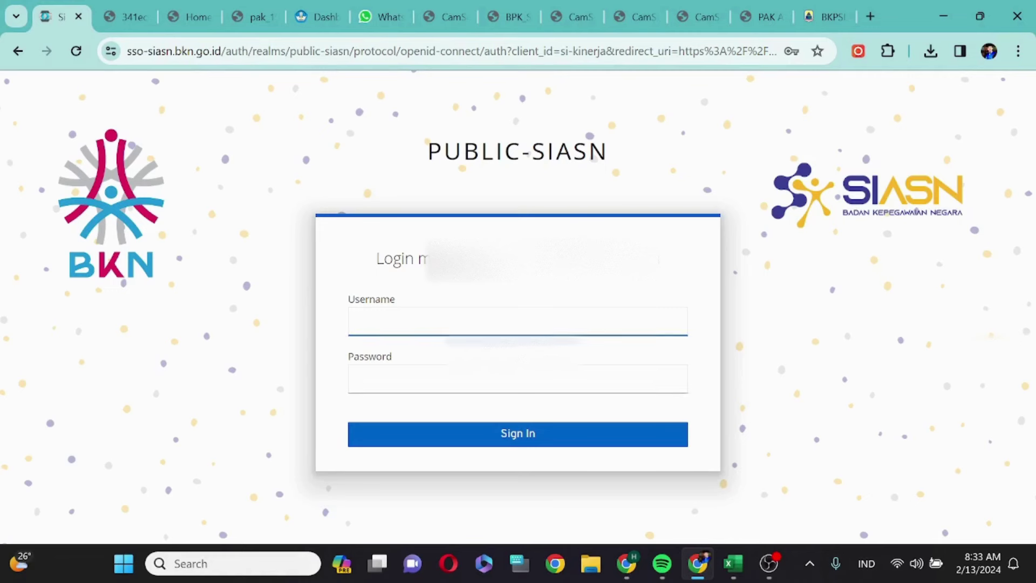
text(1)
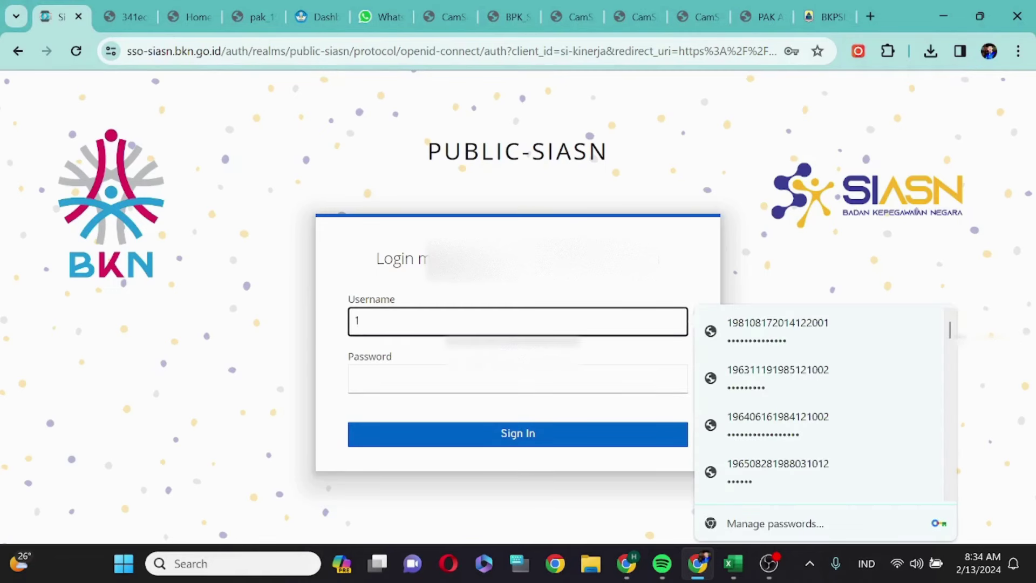
text(98)
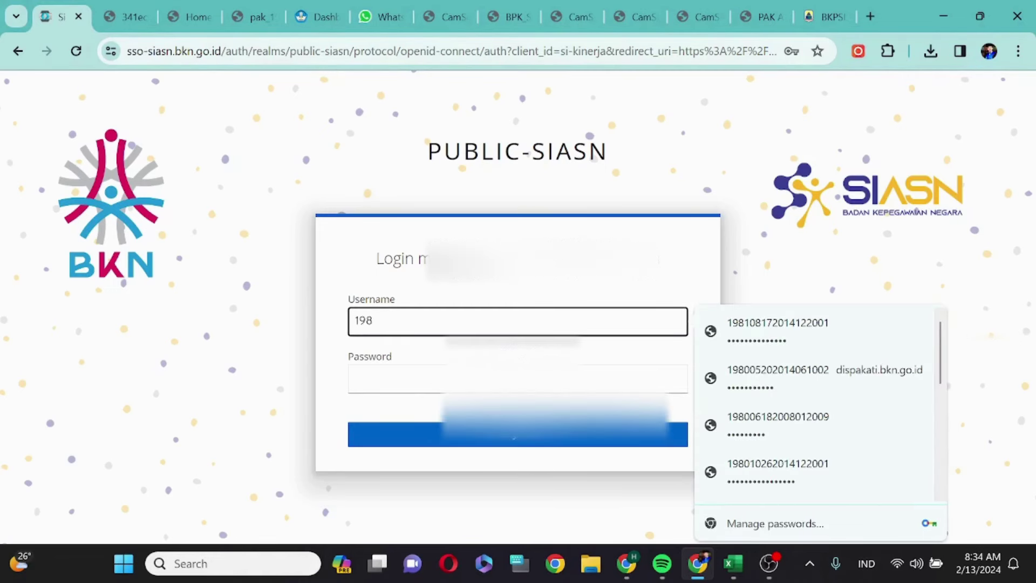
text(1)
click(518, 381)
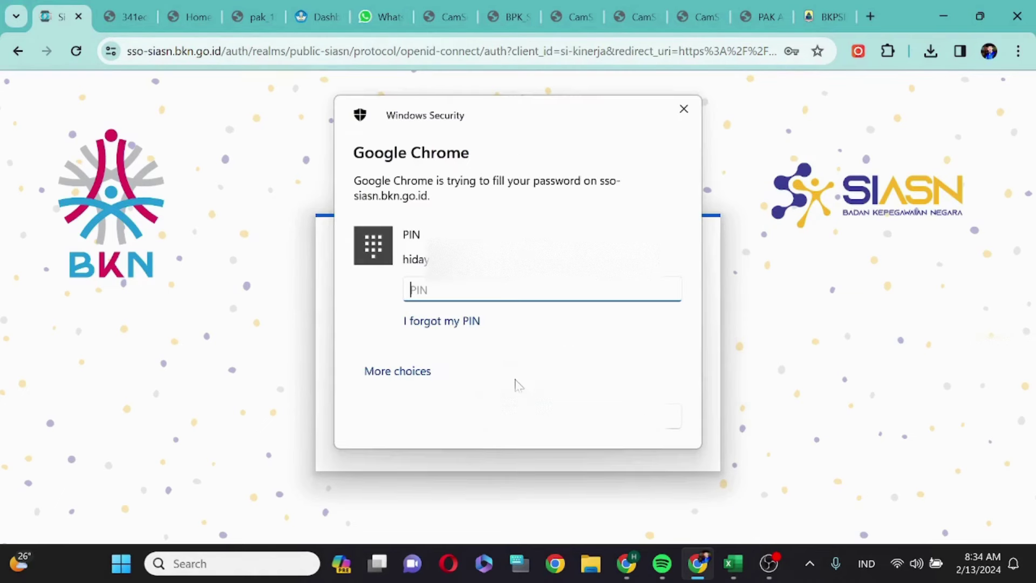
text(••••••)
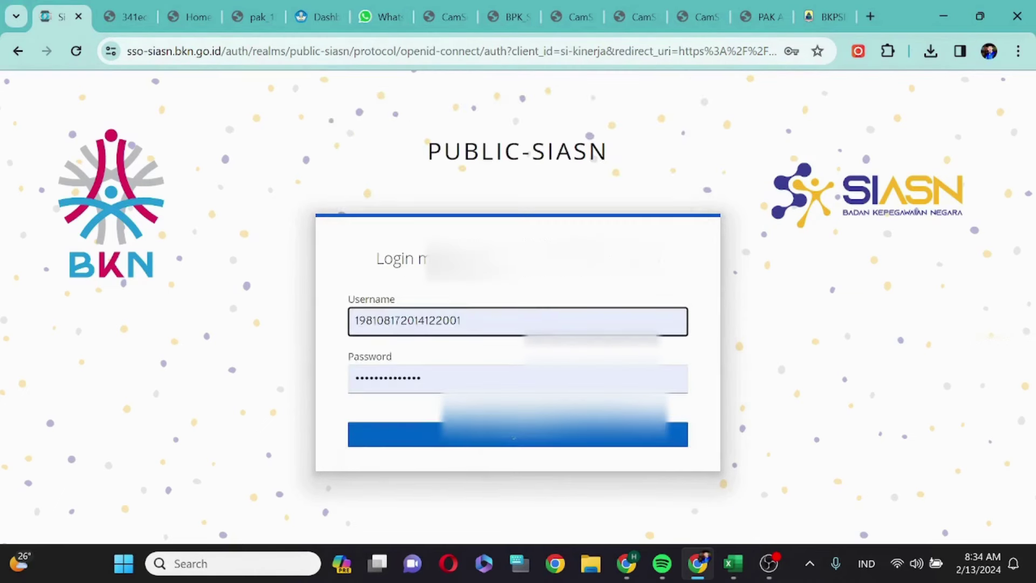
click(513, 436)
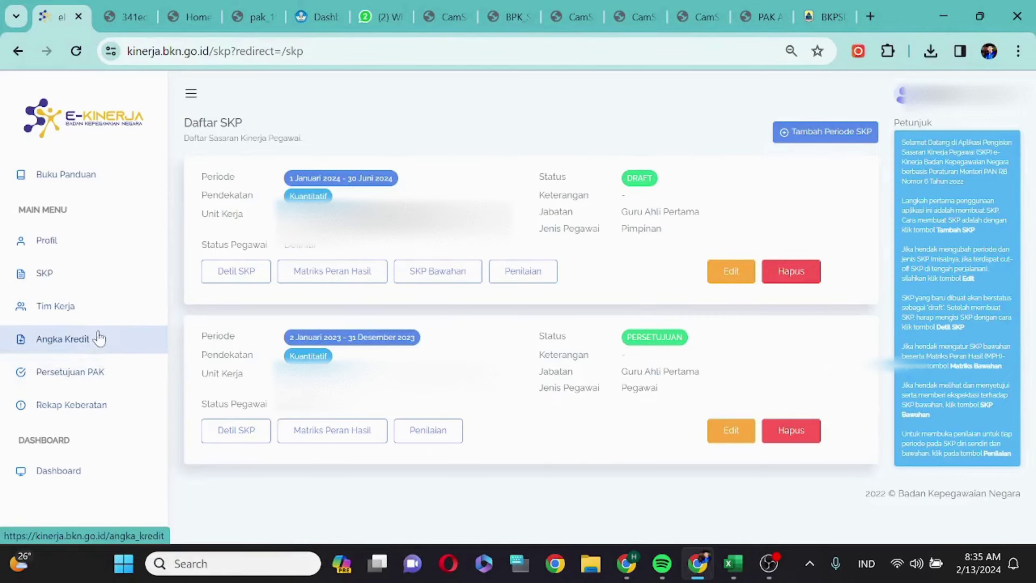
- Open the Angka Kredit page from the sidebar and try Tambah PAK 2022
click(66, 341)
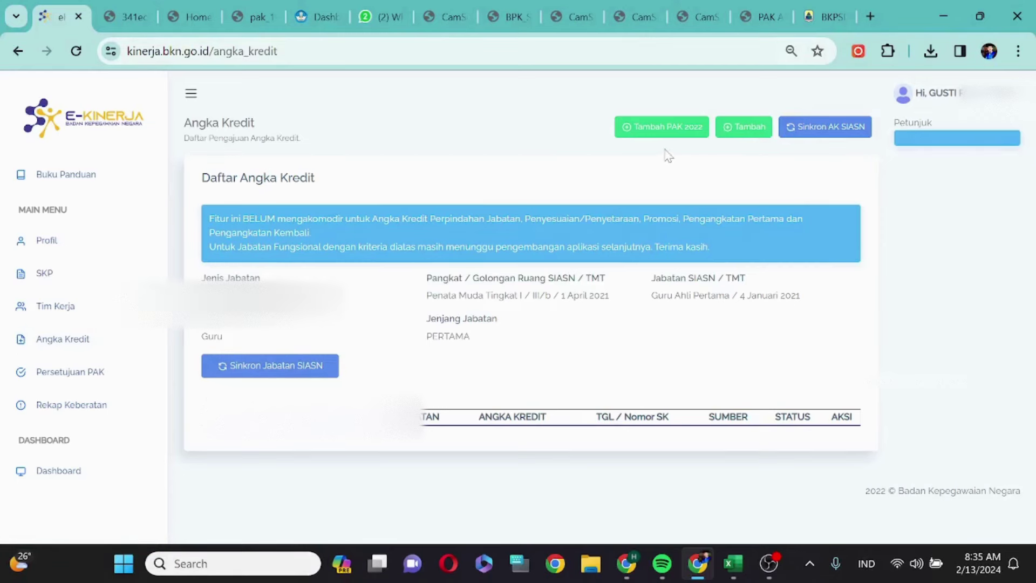
click(618, 120)
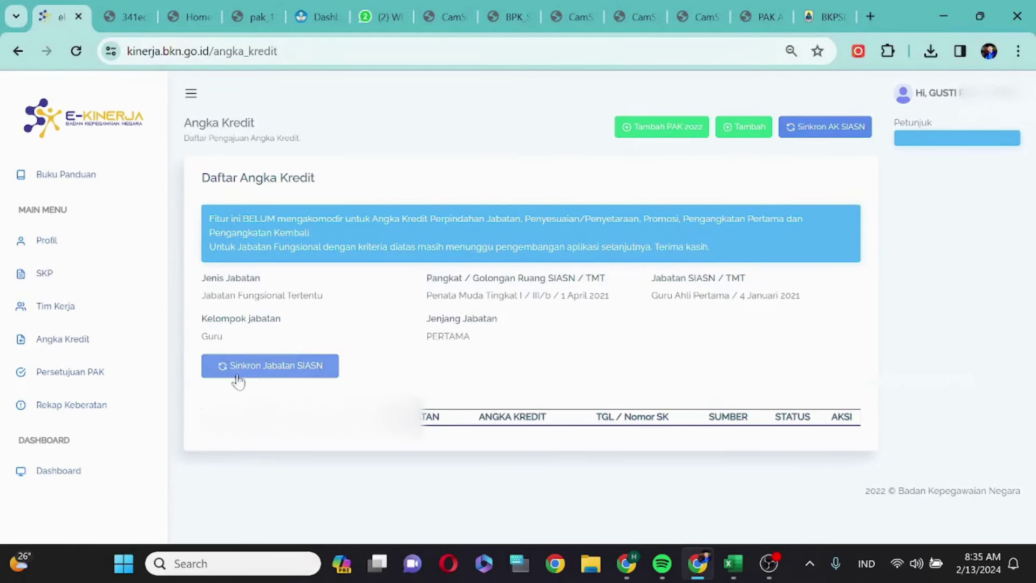
- Re-sync the employee's position data with Sinkron Jabatan SIASN
click(275, 365)
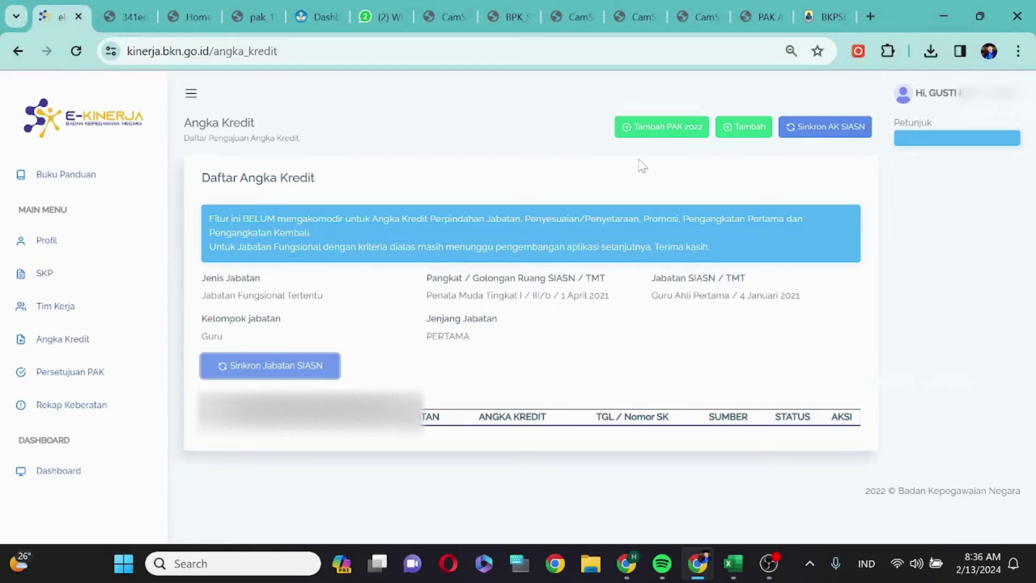
- Open the empty Edit Riwayat PAK 2022 form, then bring up File Explorer to find the scan
click(649, 131)
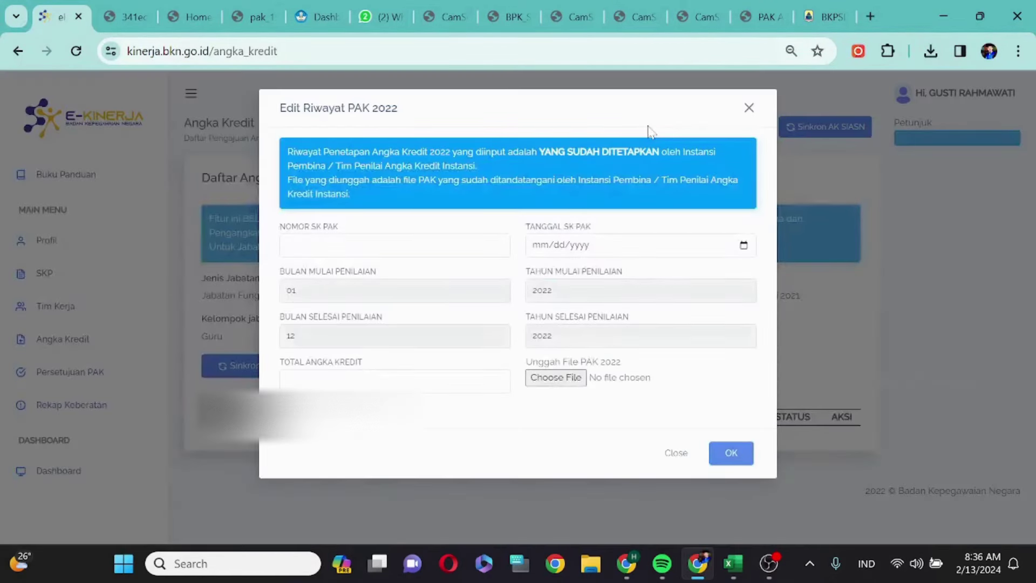
click(406, 240)
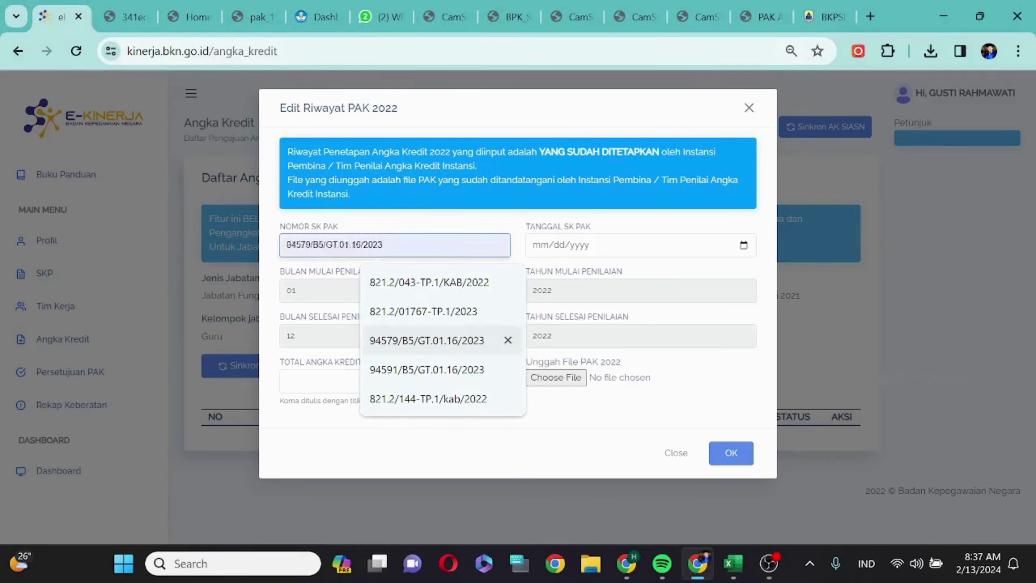
click(591, 564)
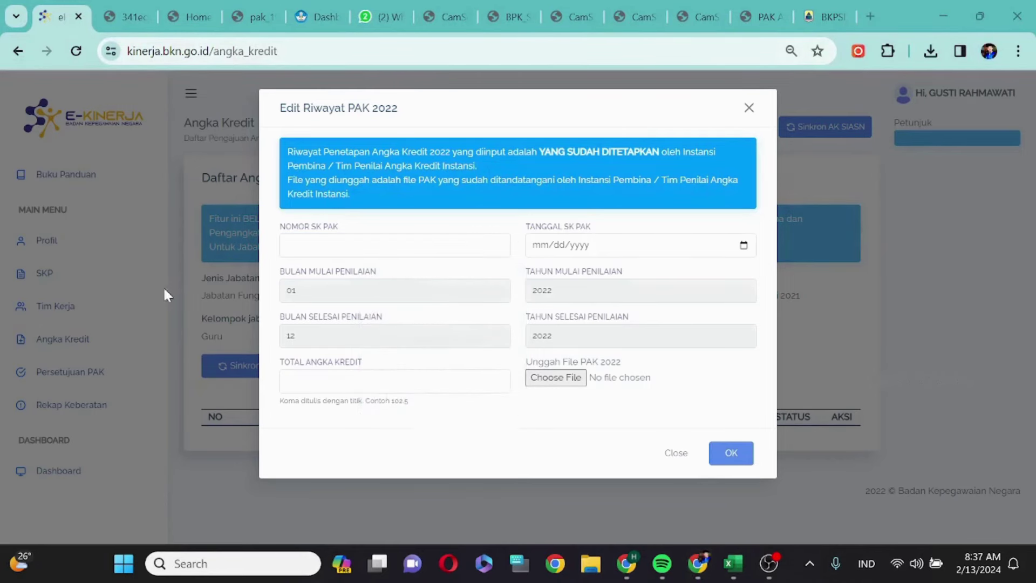
click(591, 564)
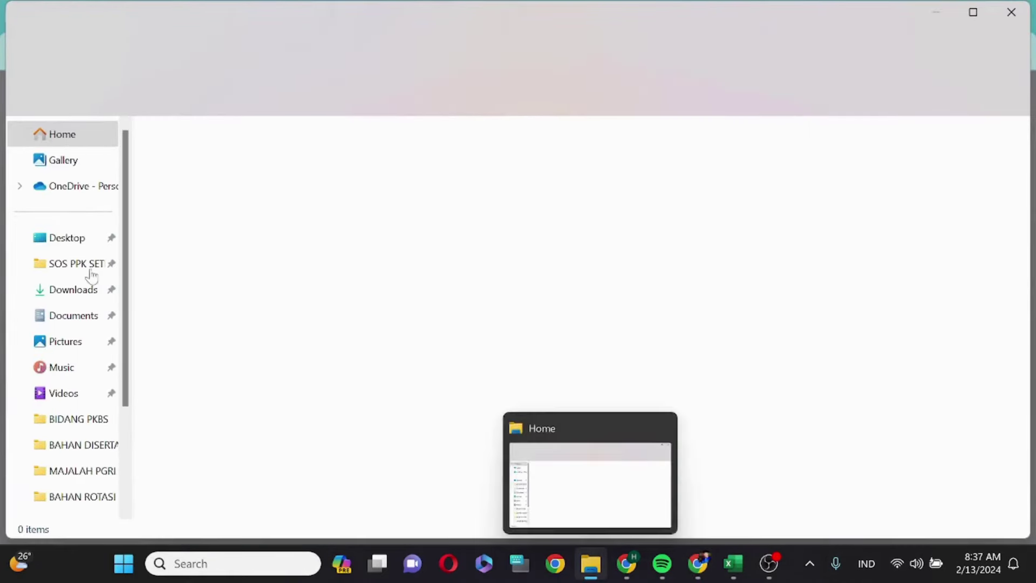
- Open the CamScanner 13-02-2024 08.29 PDF from Downloads in Edge
click(49, 291)
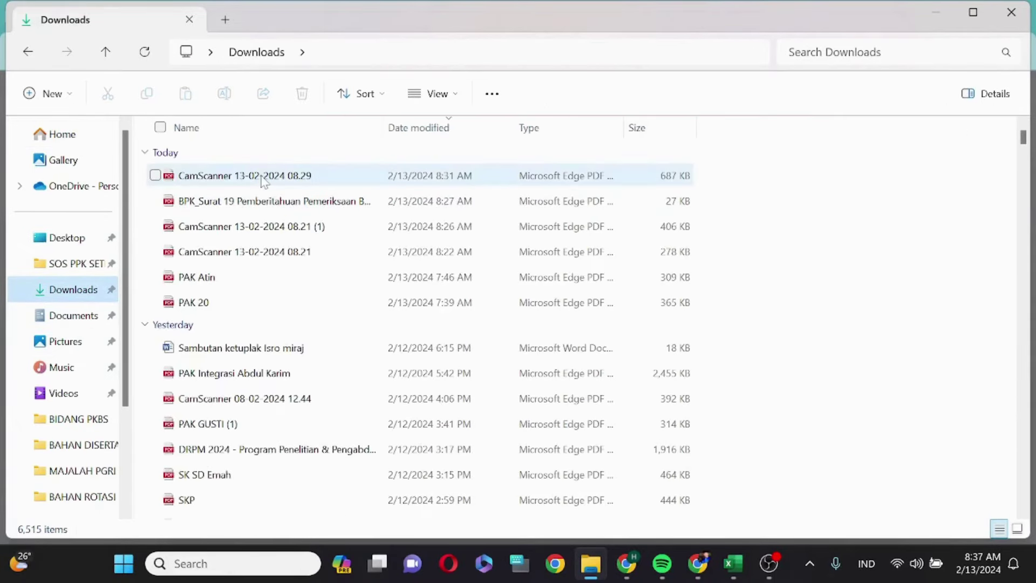
click(264, 178)
double_click(264, 181)
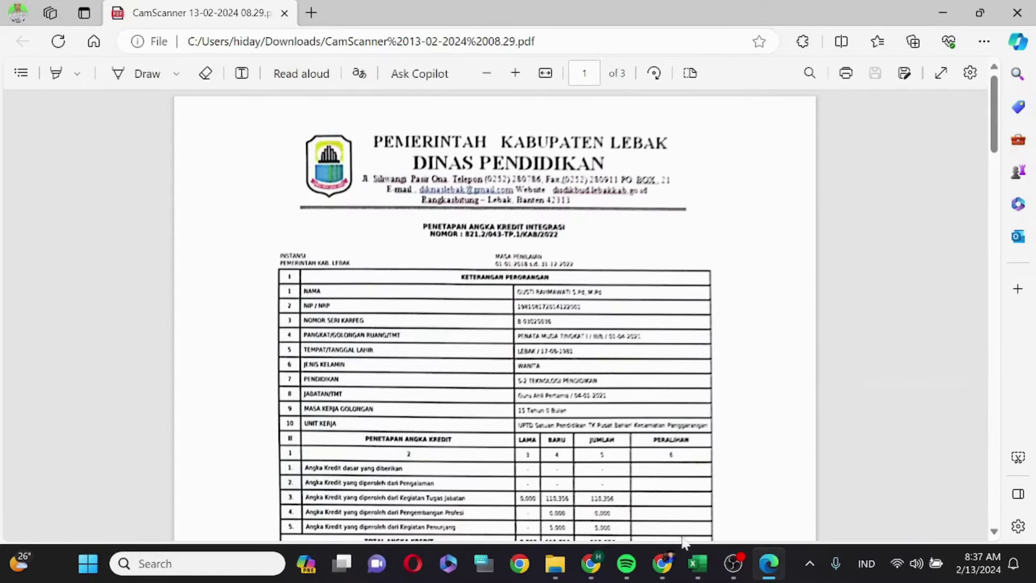
click(662, 563)
click(388, 246)
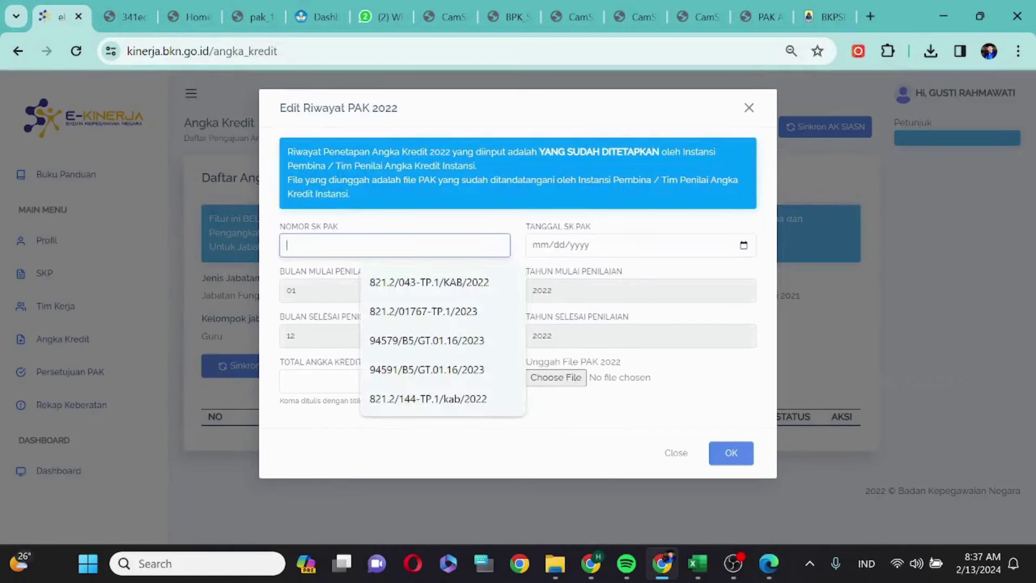
click(442, 285)
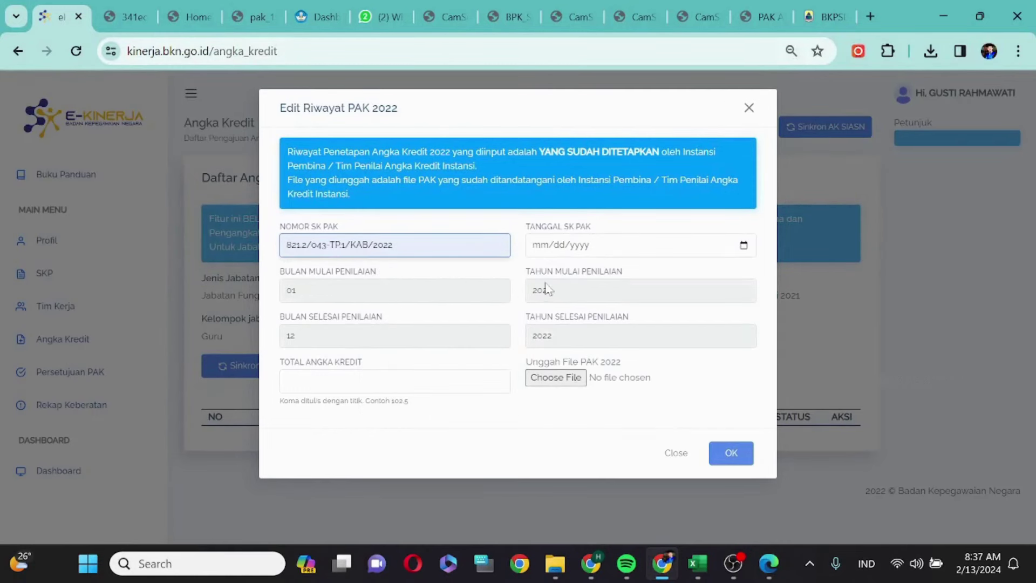
click(768, 565)
scroll(721, 507, down, 6)
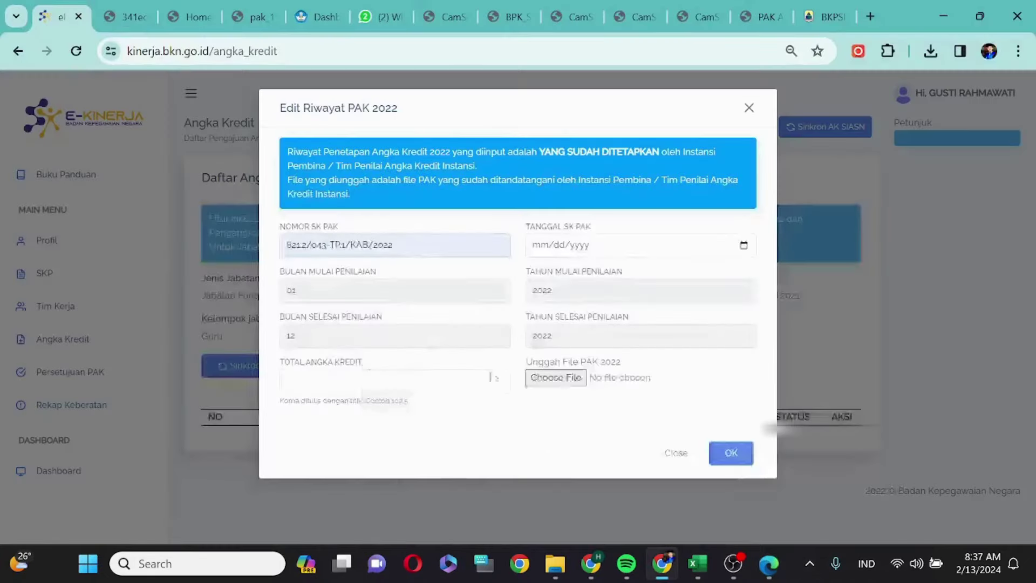
click(663, 563)
- Enter SK date 12/31/2022 and total credit 115.356, verifying values in the scan
click(541, 247)
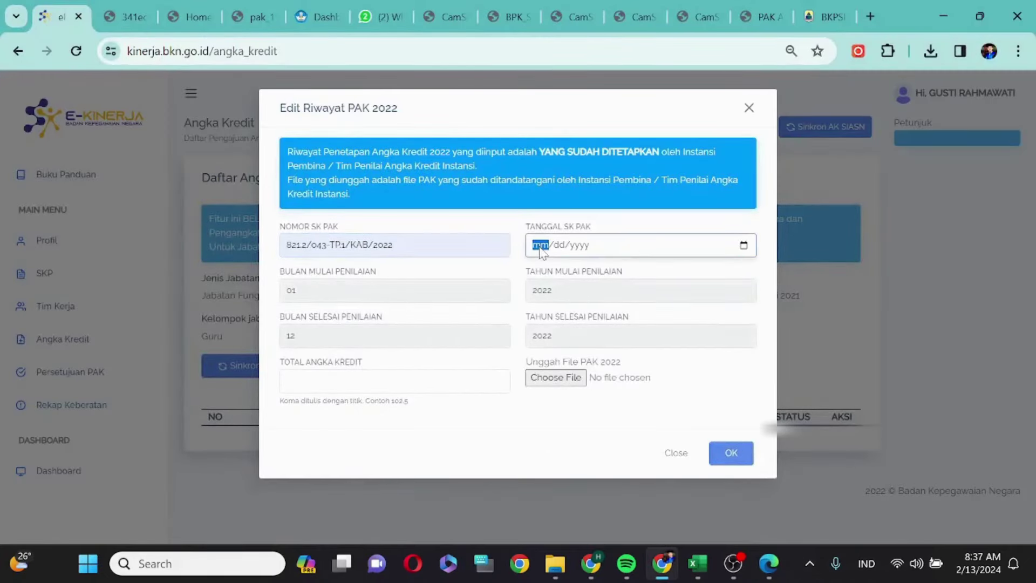
text(12/31/2022)
click(769, 564)
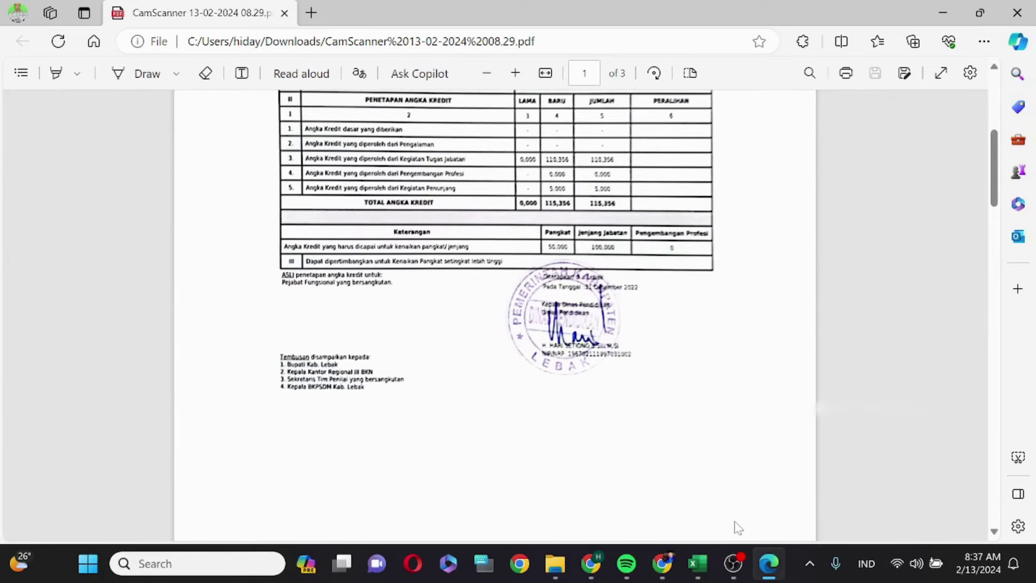
scroll(639, 380, up, 2)
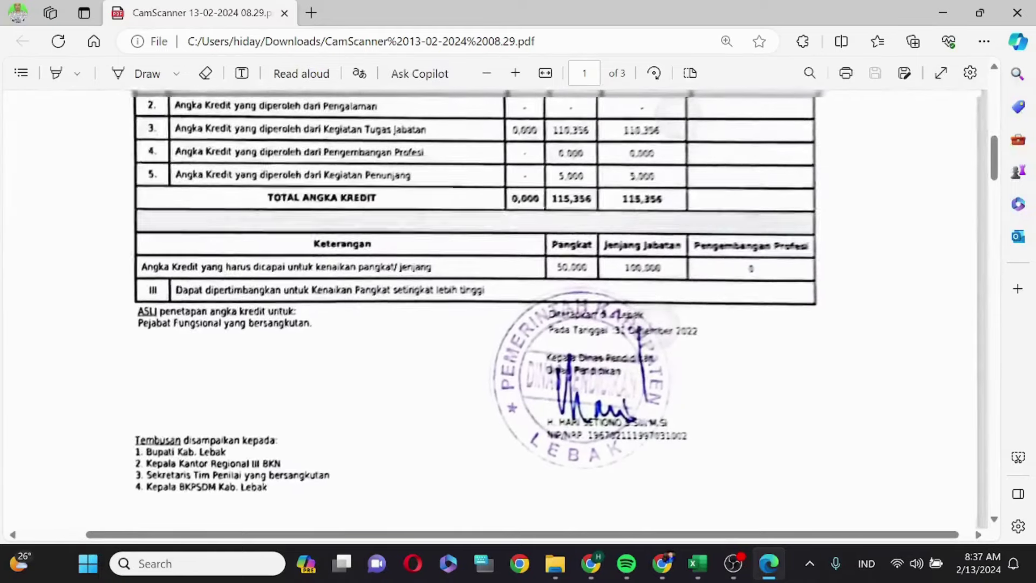
scroll(638, 380, down, 2)
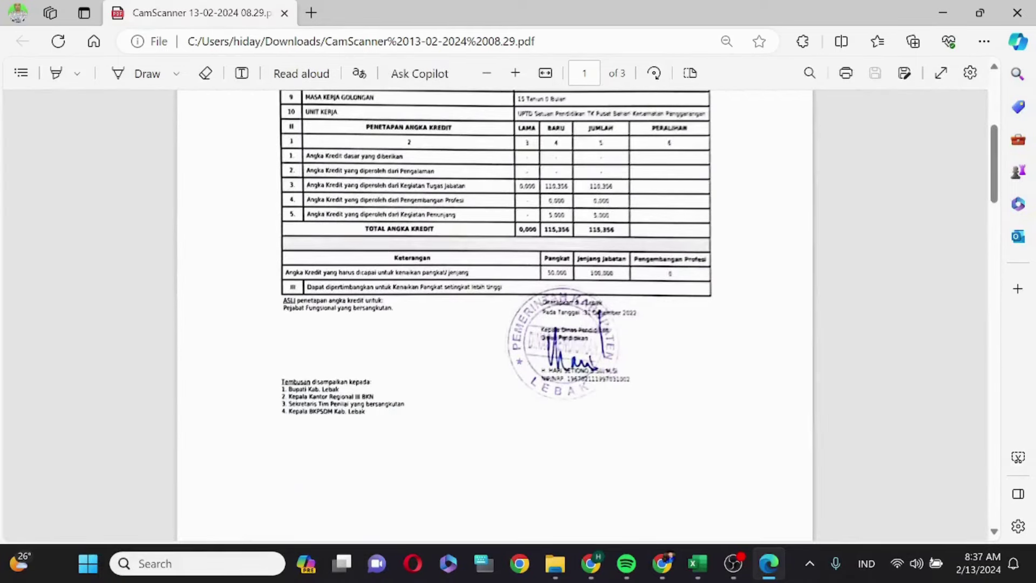
click(663, 563)
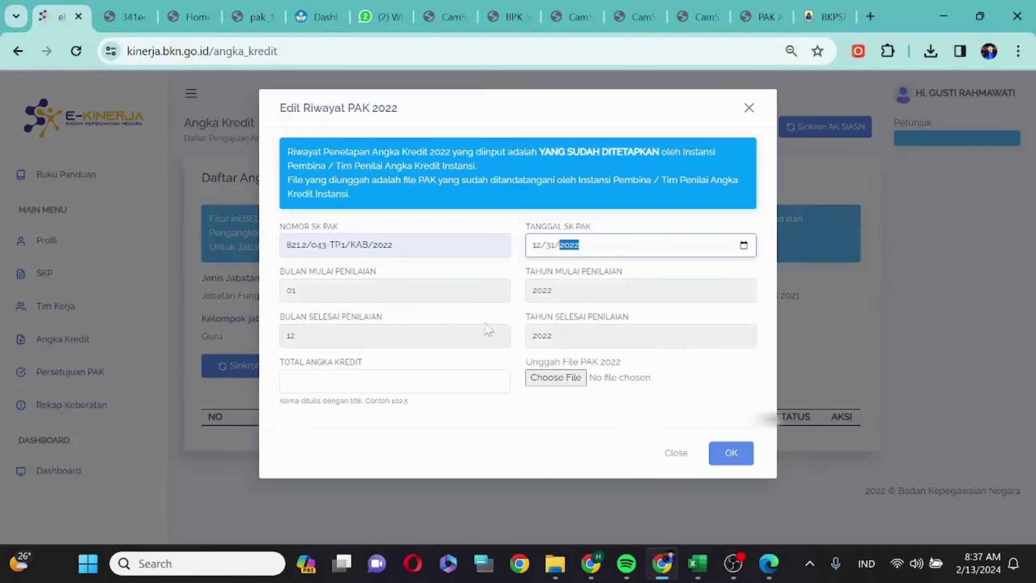
click(385, 381)
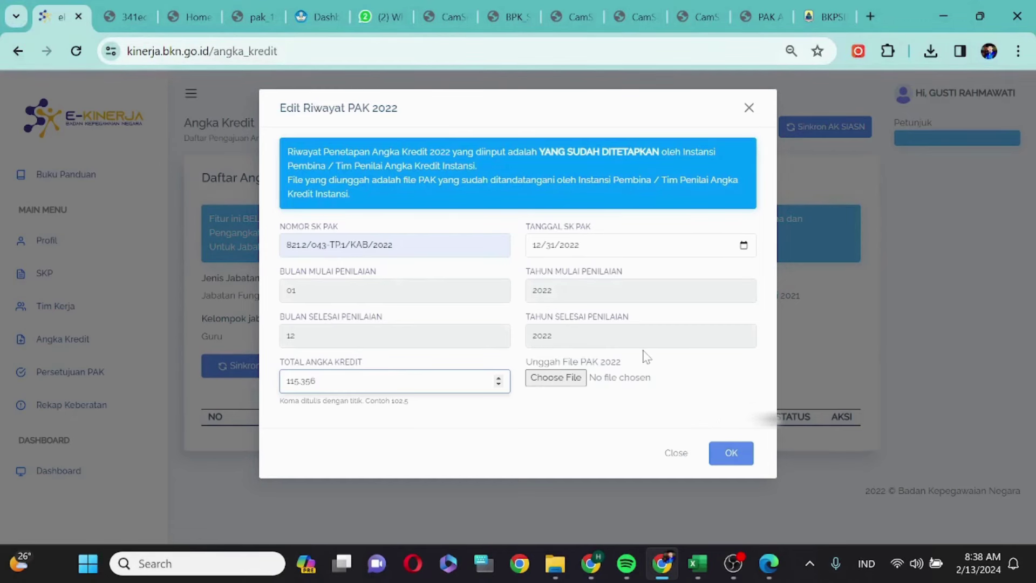
click(549, 379)
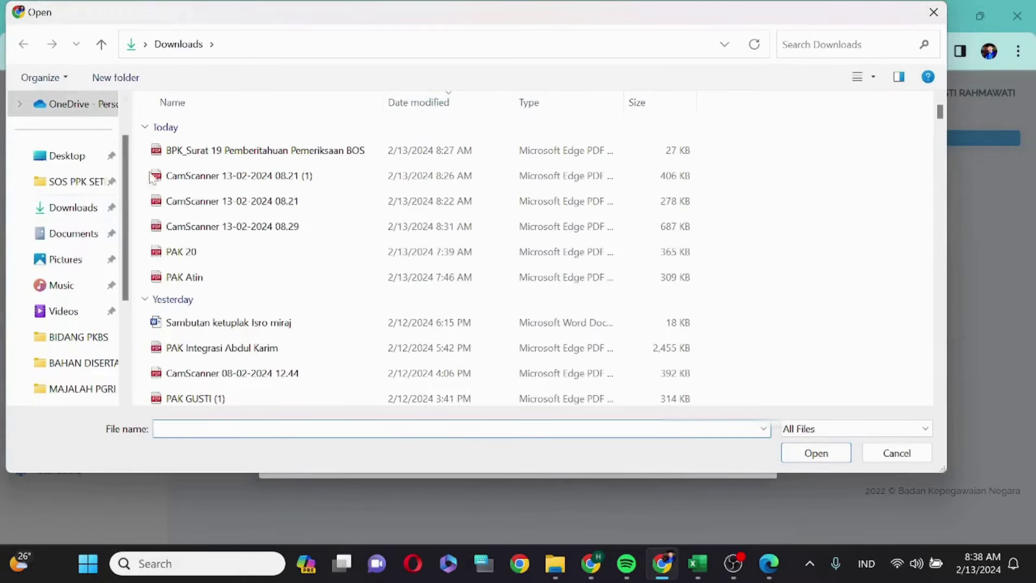
- Attach CamScanner 13-02-2024 08.29 from Downloads and submit the PAK 2022 entry
click(103, 207)
click(261, 151)
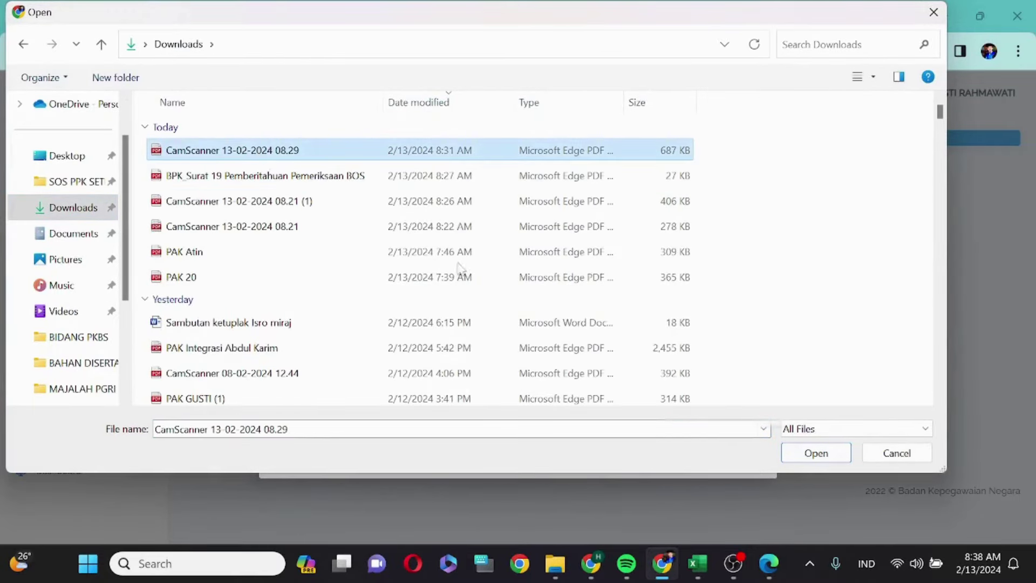
click(816, 453)
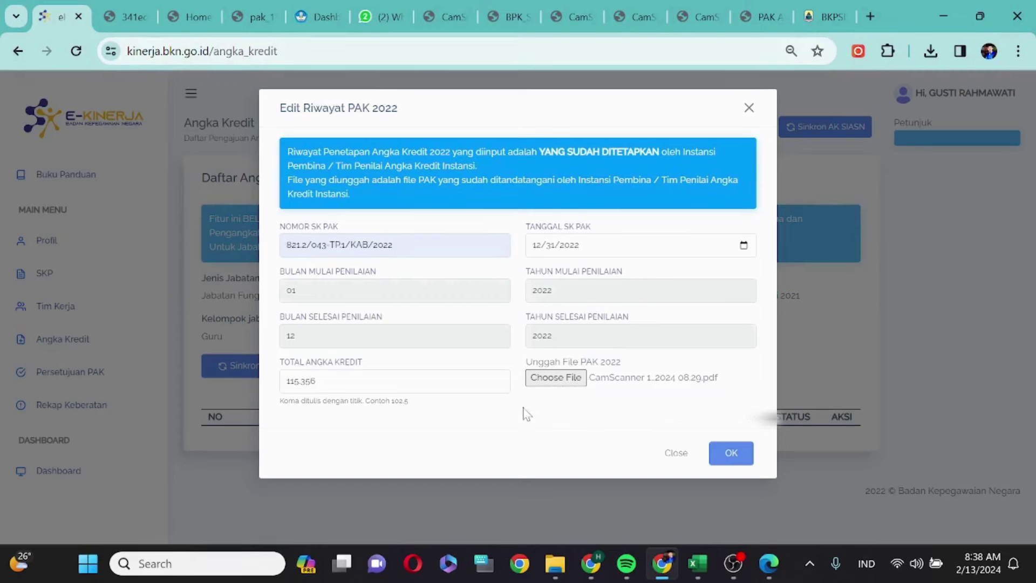
click(731, 453)
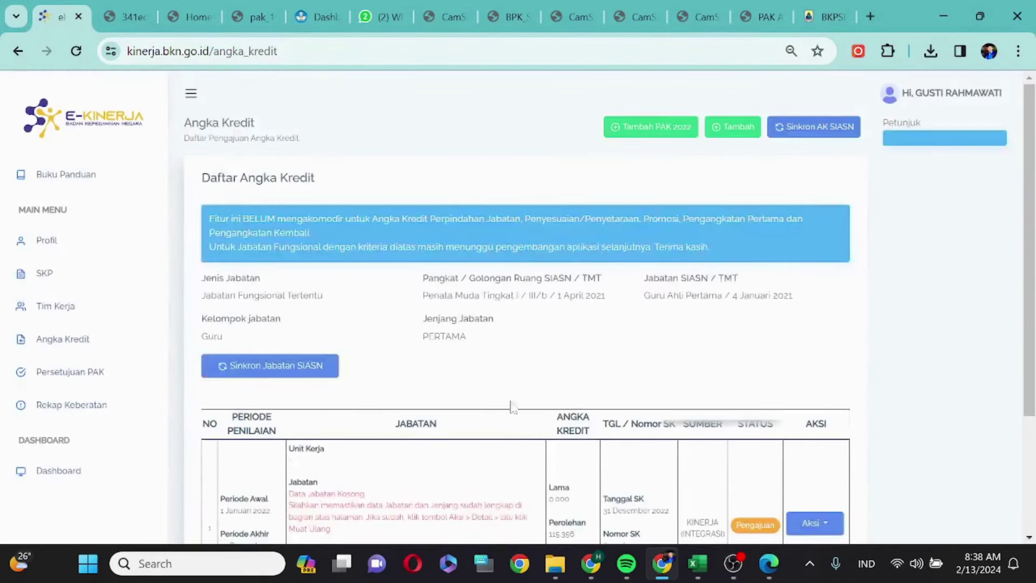
- Scroll to the Daftar Angka Kredit table and open the 2022 record's action menu
scroll(464, 378, down, 2)
scroll(466, 381, down, 1)
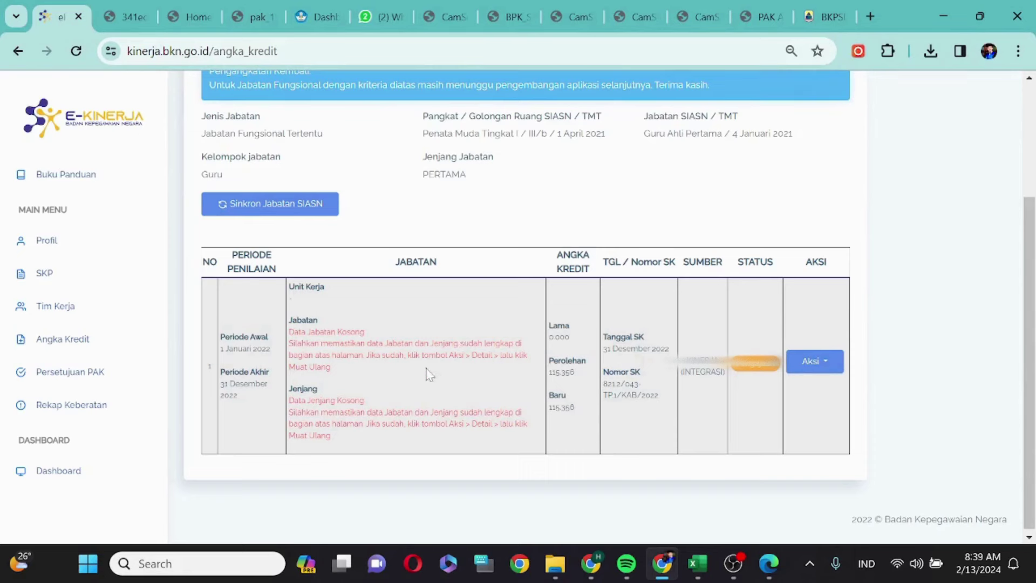
click(830, 365)
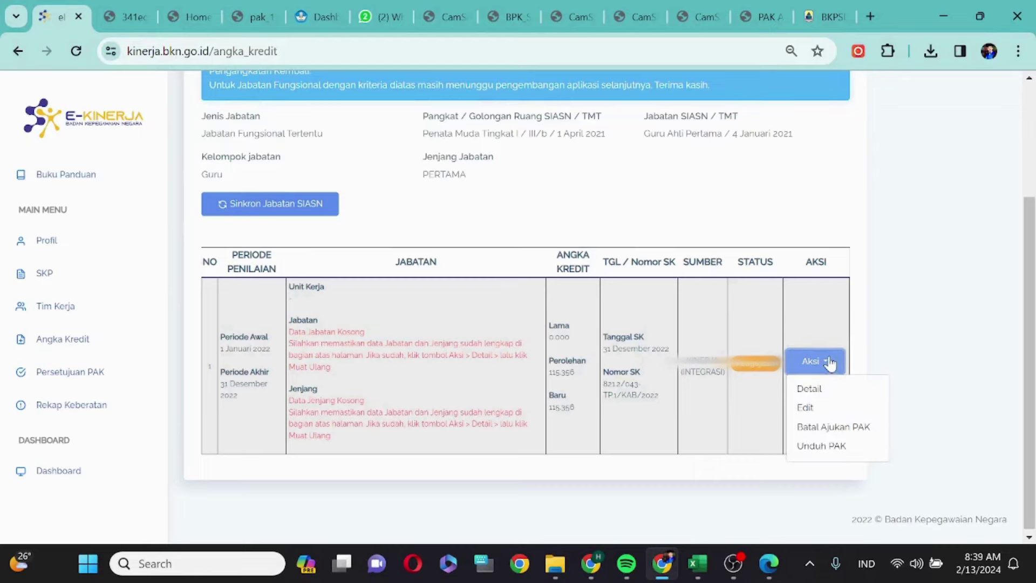
- Reload the 2022 record's details with Muat Ulang, then log out to the SSO sign-in page
click(814, 390)
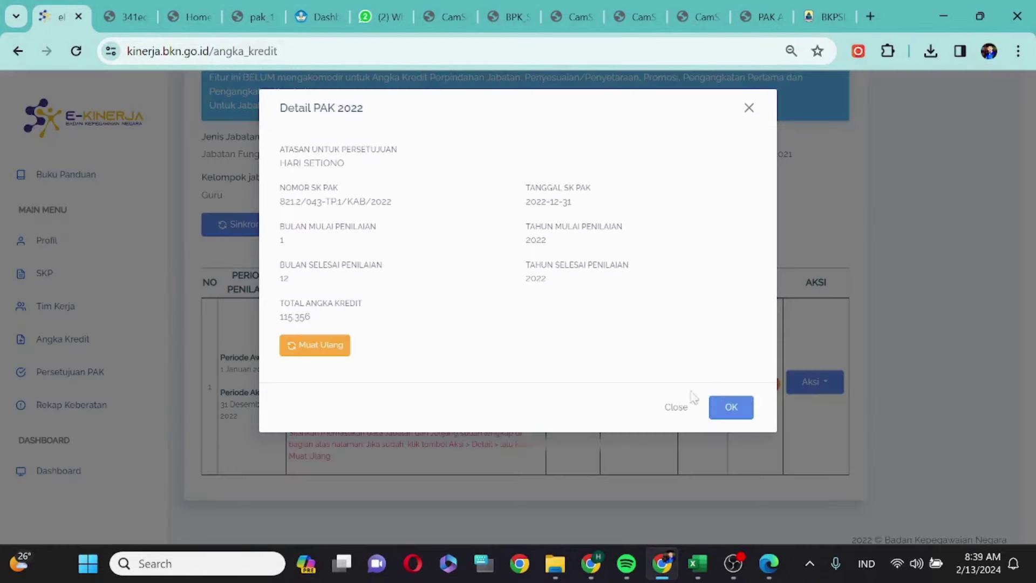
click(314, 352)
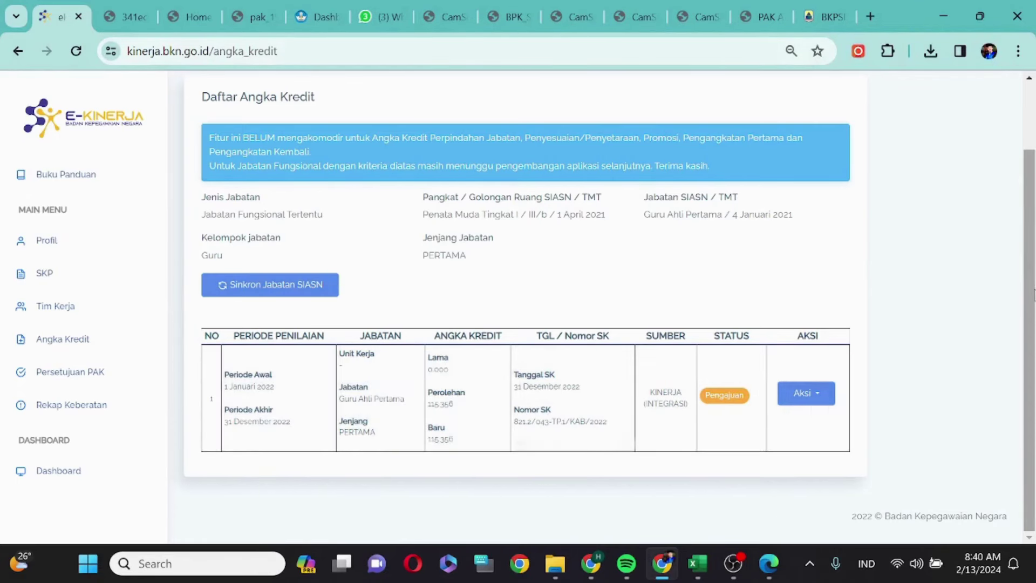
drag(1032, 291, 1028, 201)
click(940, 100)
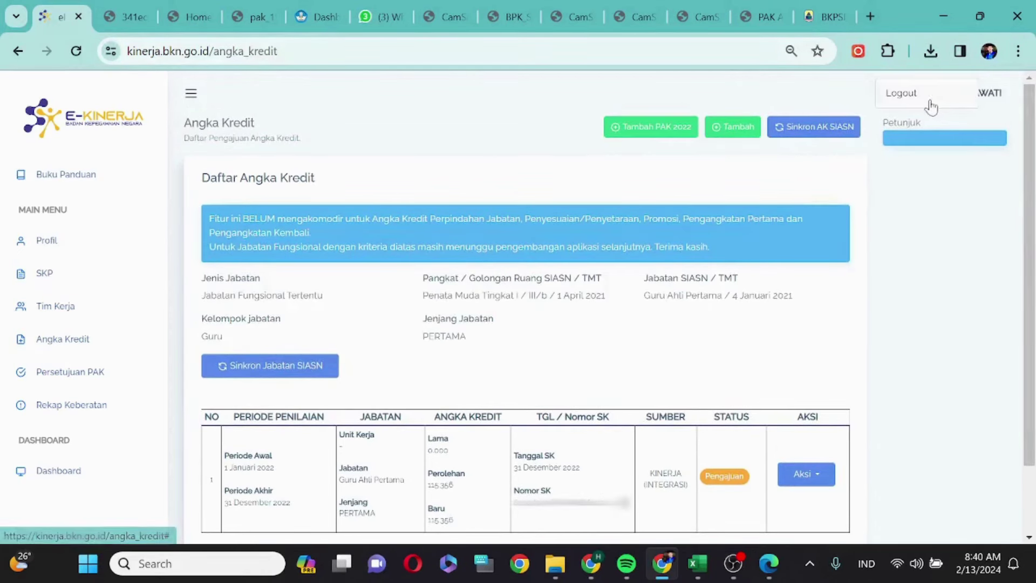
click(929, 98)
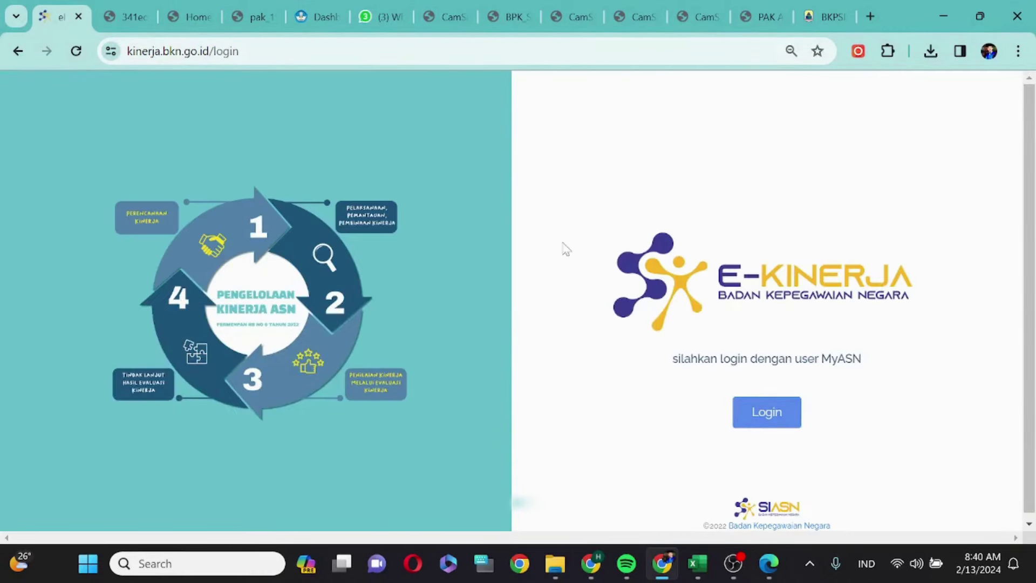
click(756, 414)
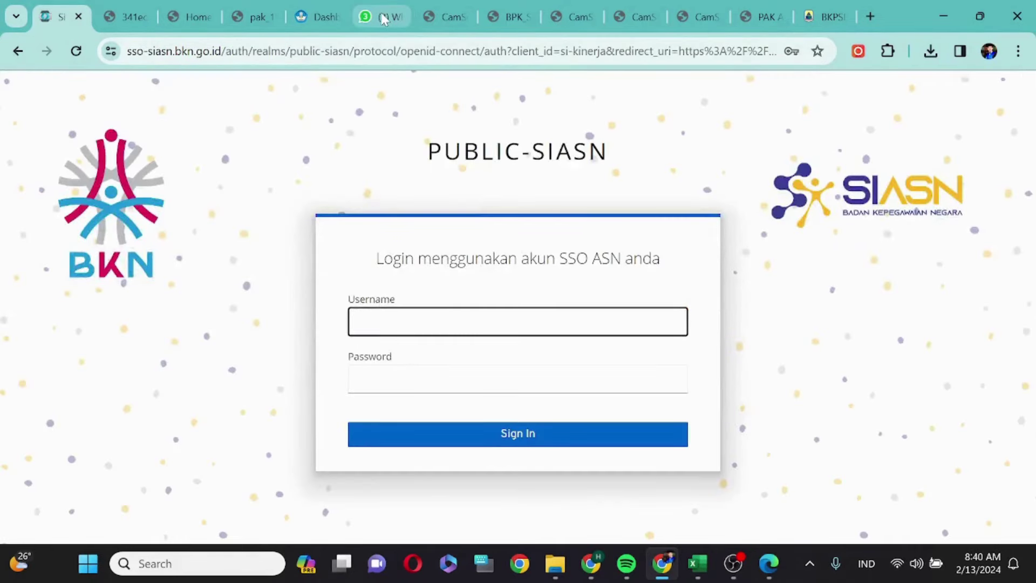
- Search SIKEPEL for the PAUD and DIKMAS division head, copy her NIP, and return to sign-in
click(819, 19)
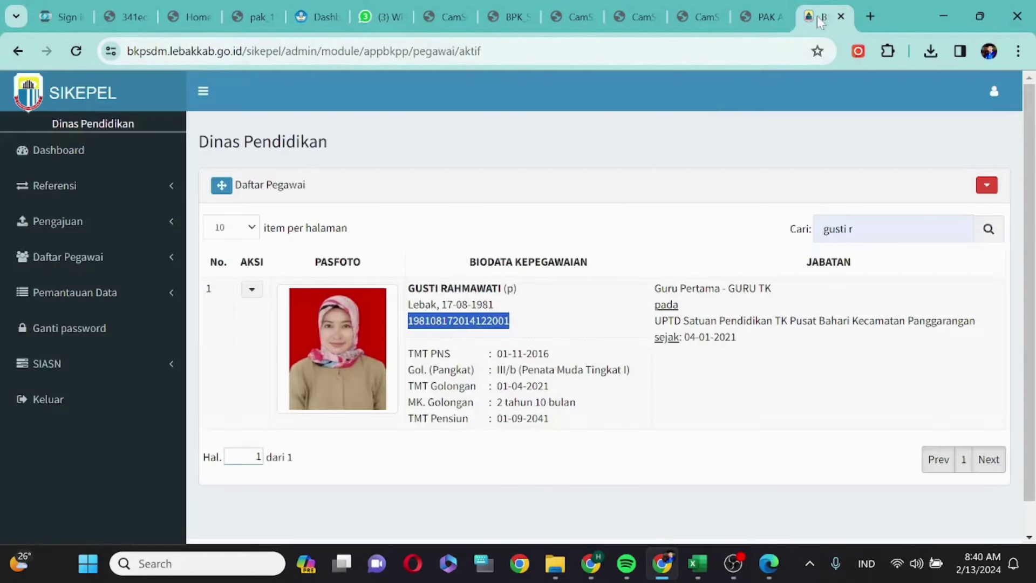
click(853, 229)
key(ctrl+a)
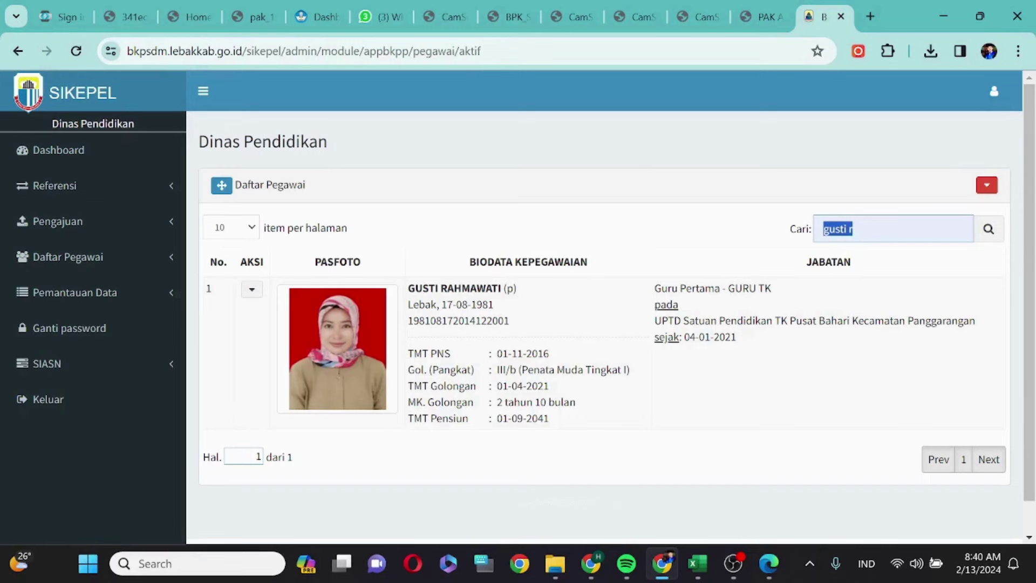
text(yunira)
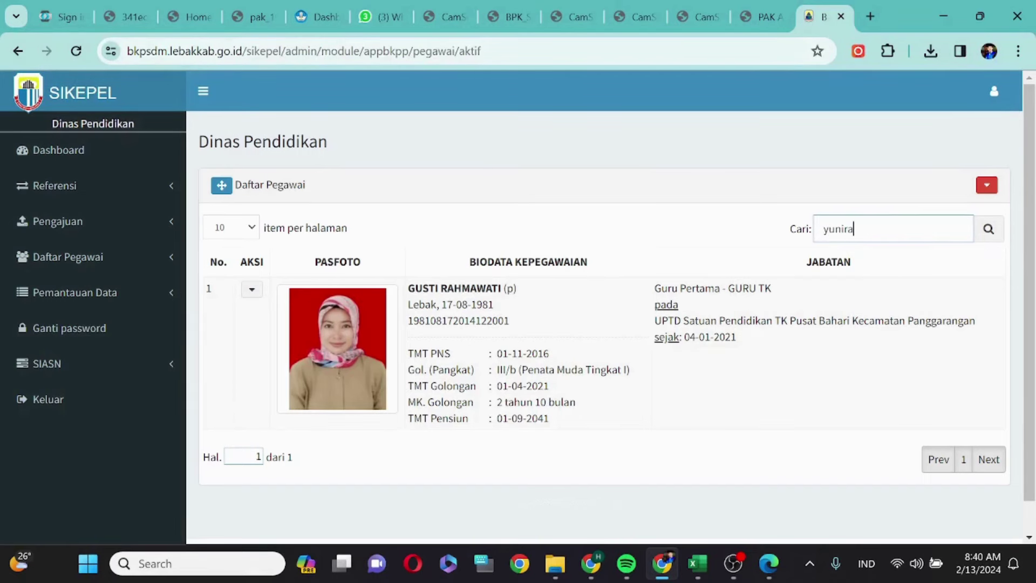
key(Return)
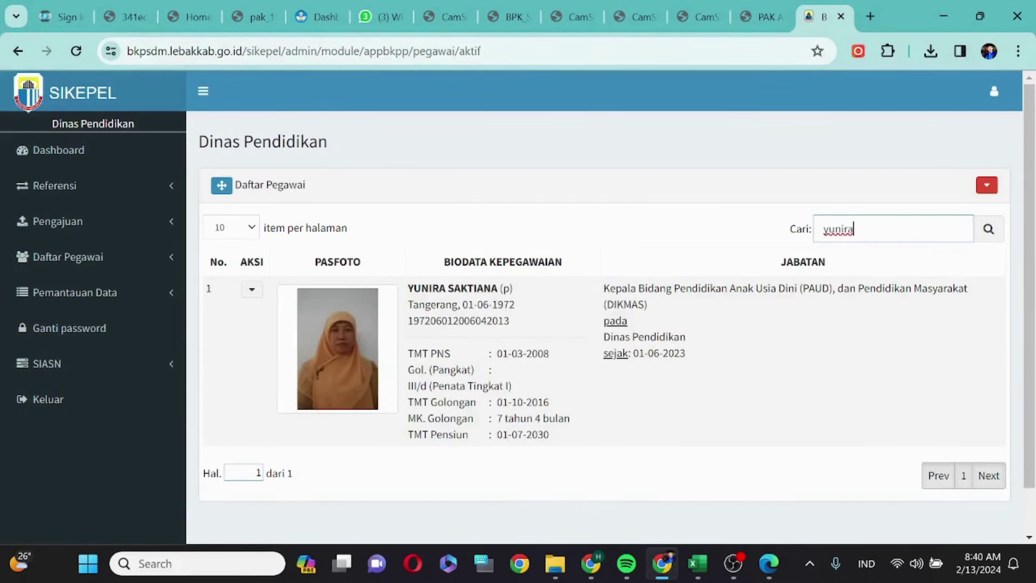
drag(409, 326, 520, 328)
key(ctrl+c)
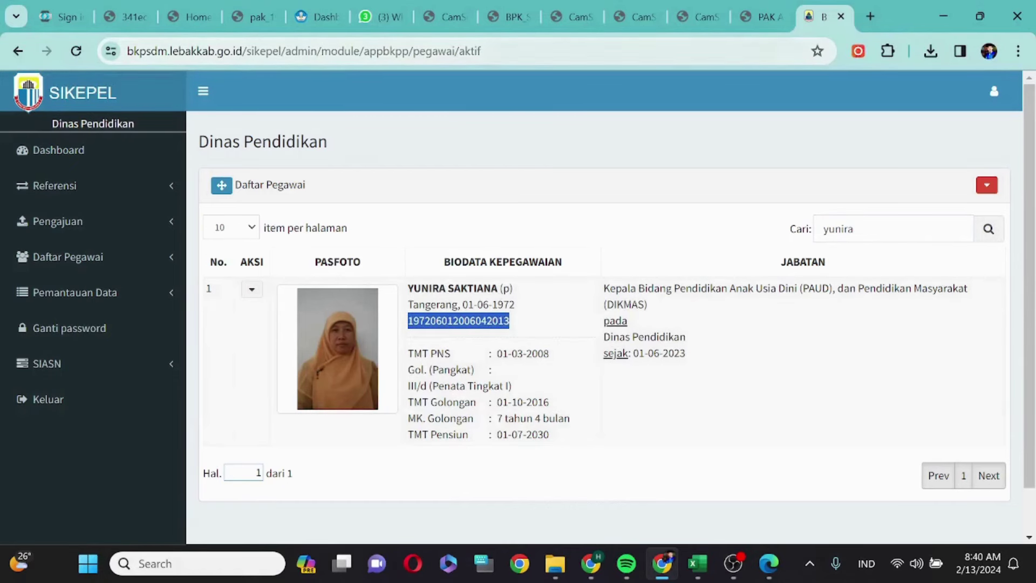
click(61, 17)
- Sign in as the division head with the pasted NIP, saved password and Windows PIN
key(ctrl+v)
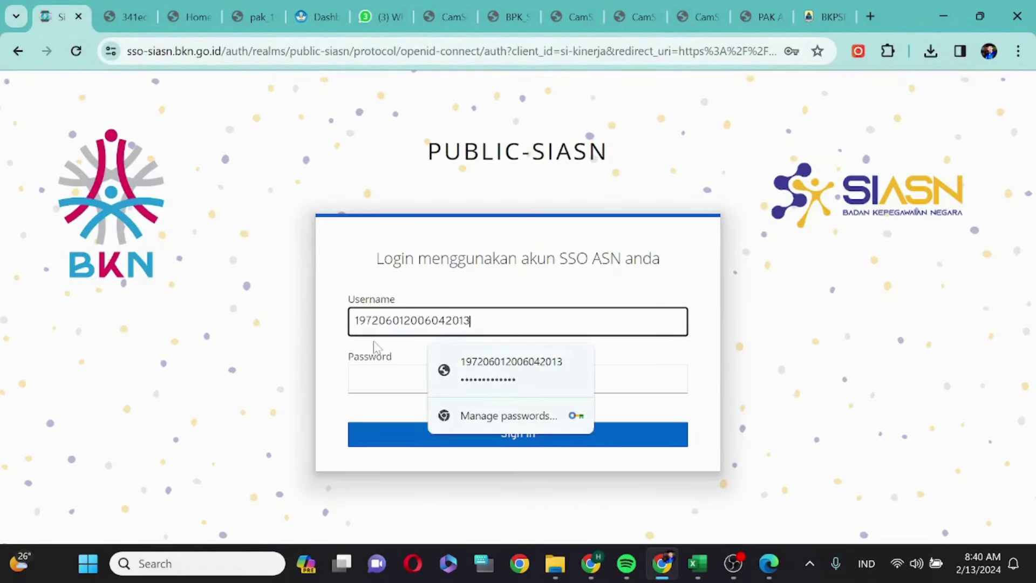
click(473, 367)
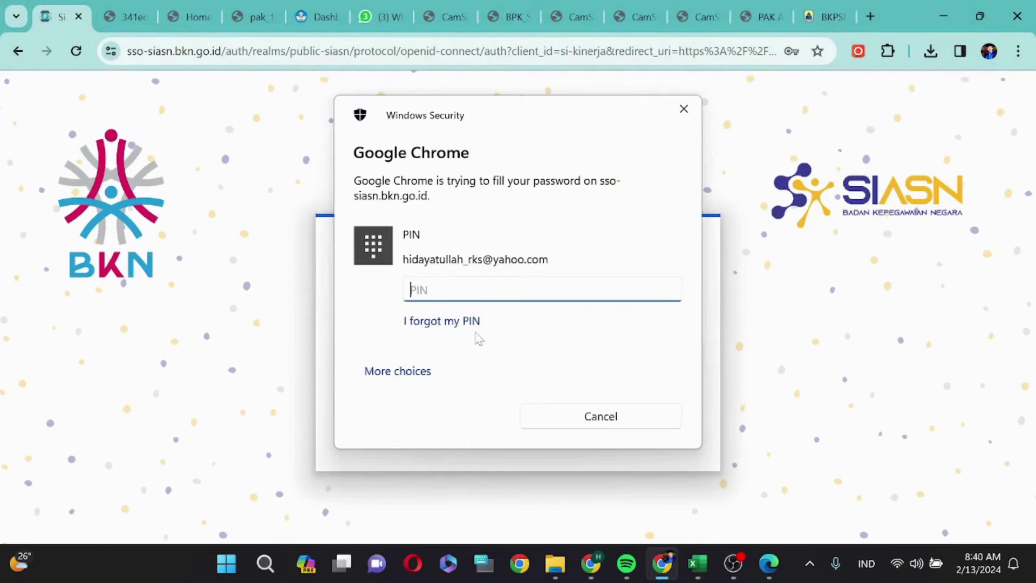
text(1)
key(Return)
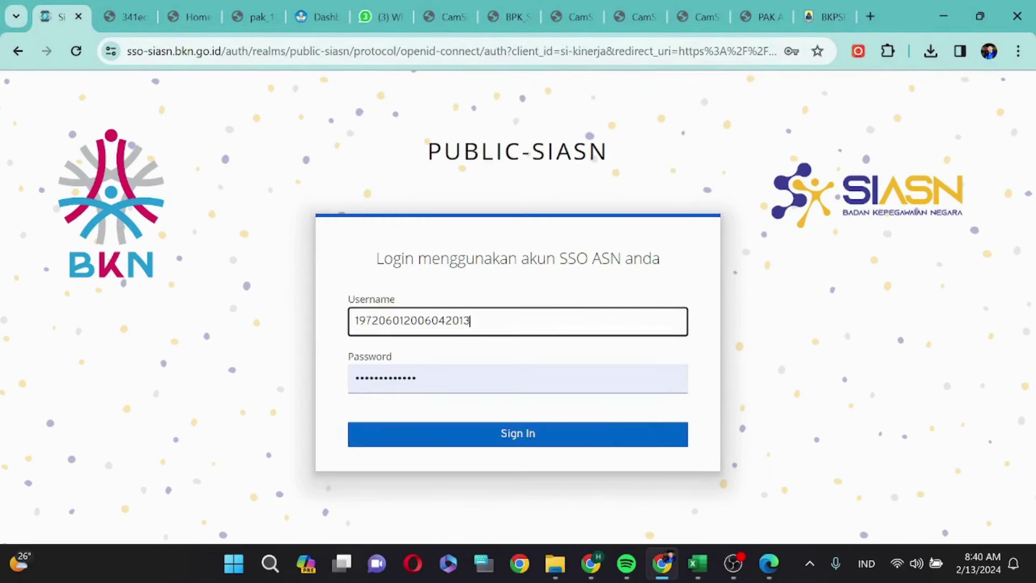
click(468, 433)
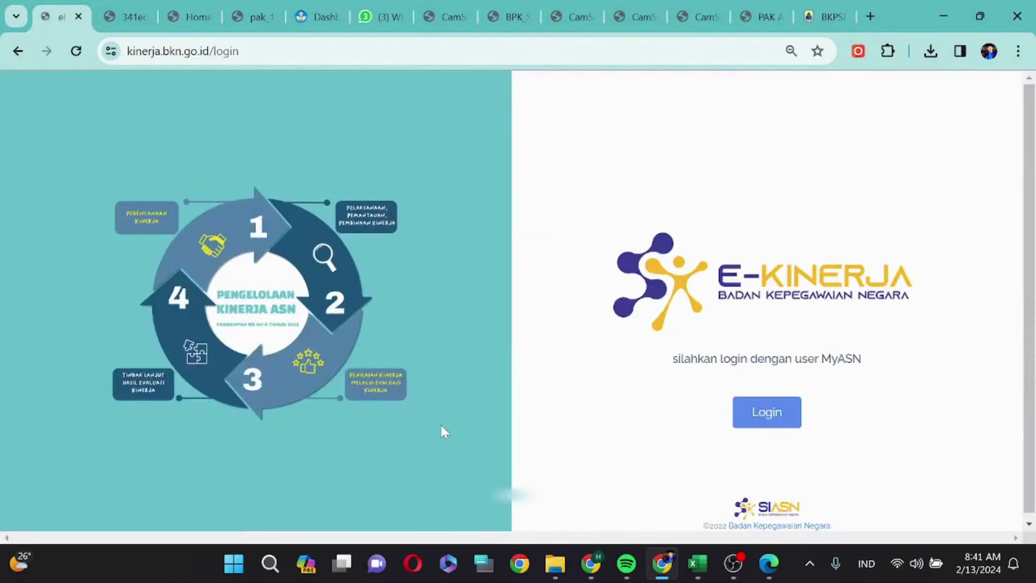
- Find the subordinate PAK list empty, sync position data from SIASN, then log out
scroll(524, 307, down, 2)
scroll(286, 345, down, 3)
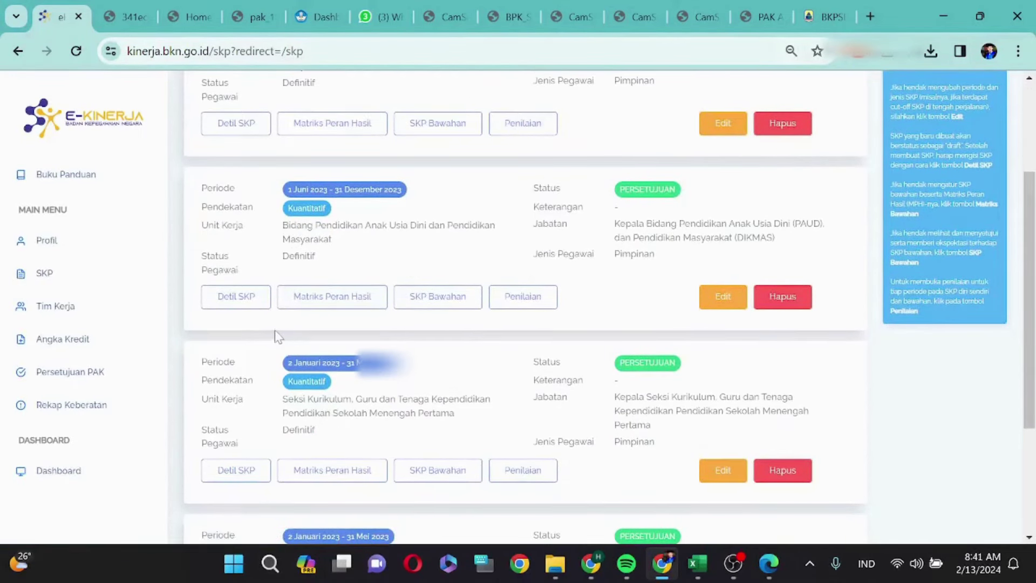
click(85, 375)
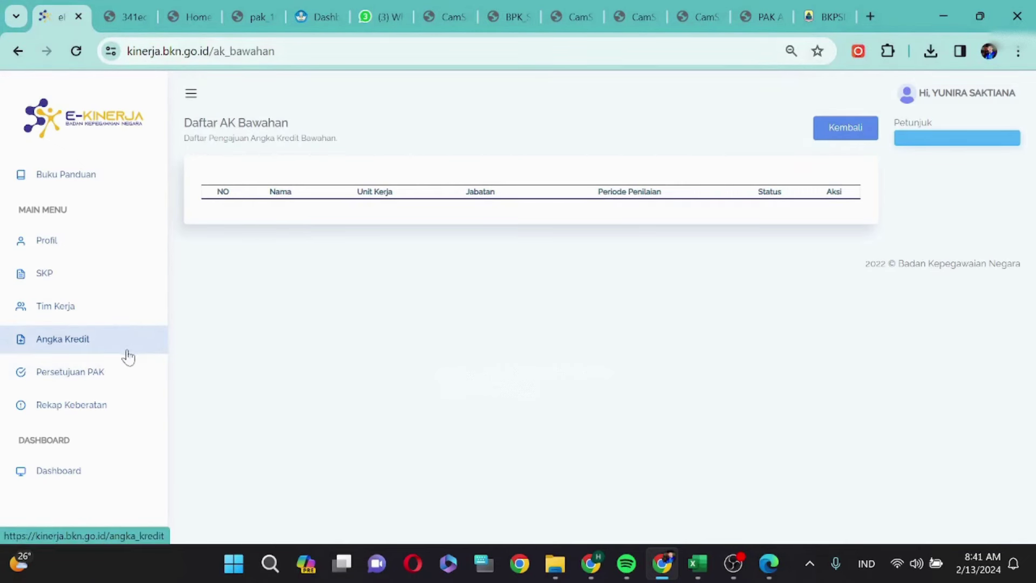
click(64, 342)
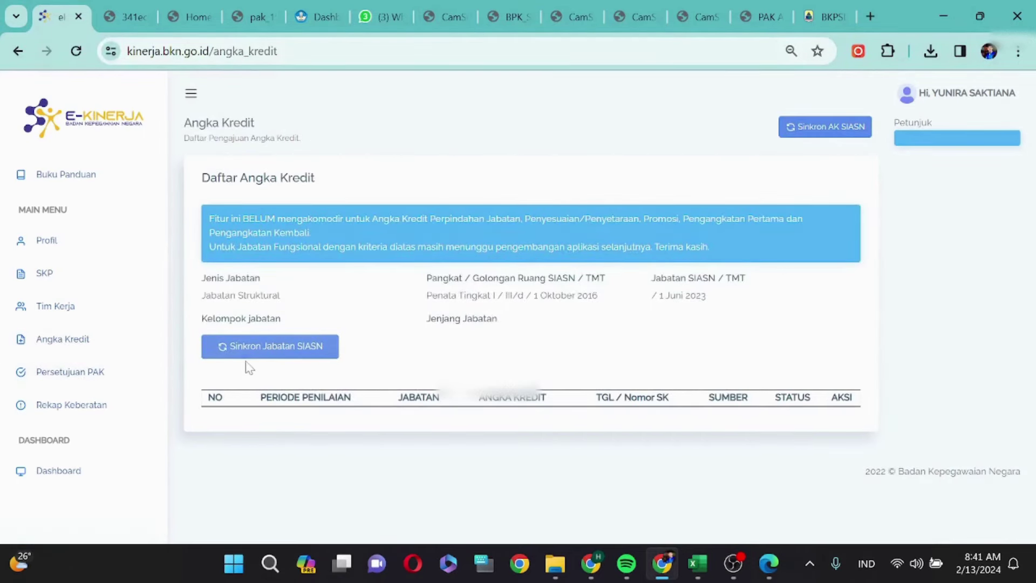
click(282, 353)
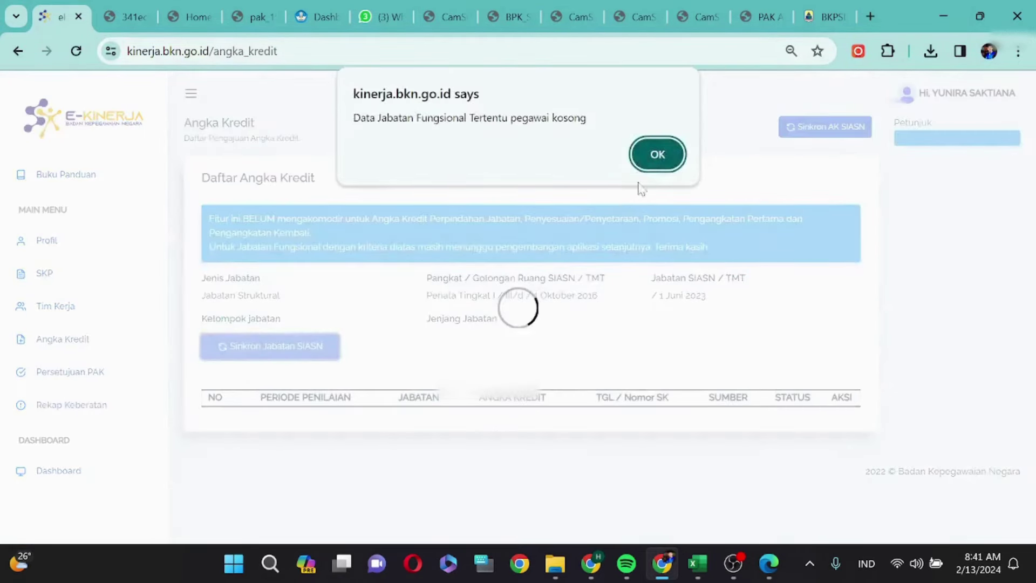
click(657, 155)
click(77, 380)
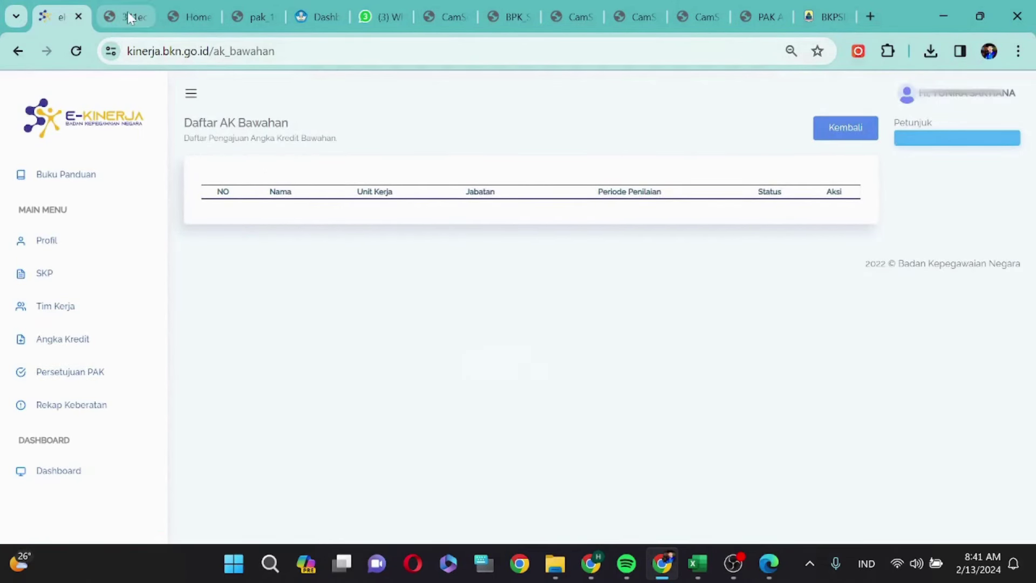
click(976, 96)
click(960, 99)
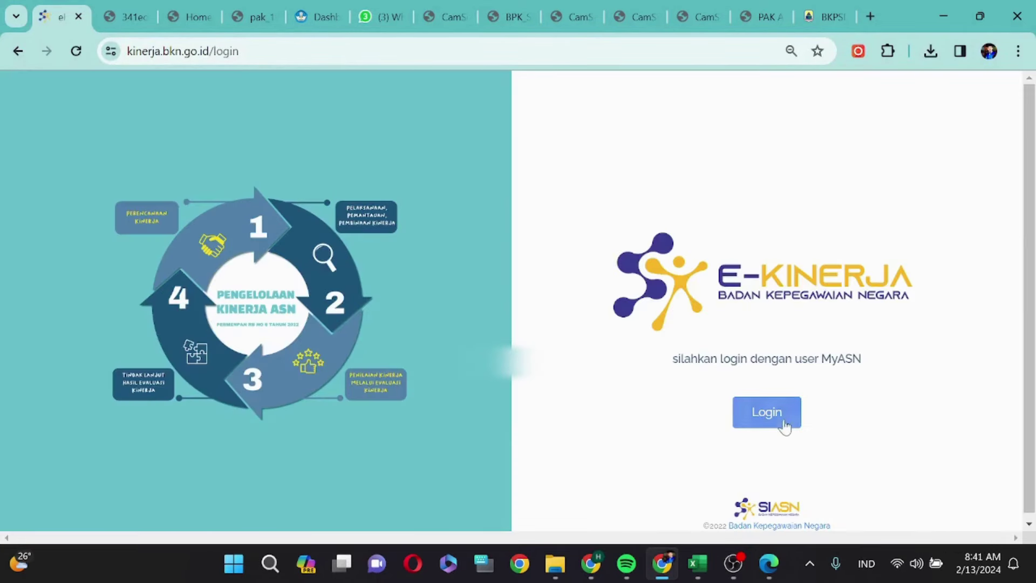
- Sign in through MyASN SSO with the employee's saved login
click(781, 411)
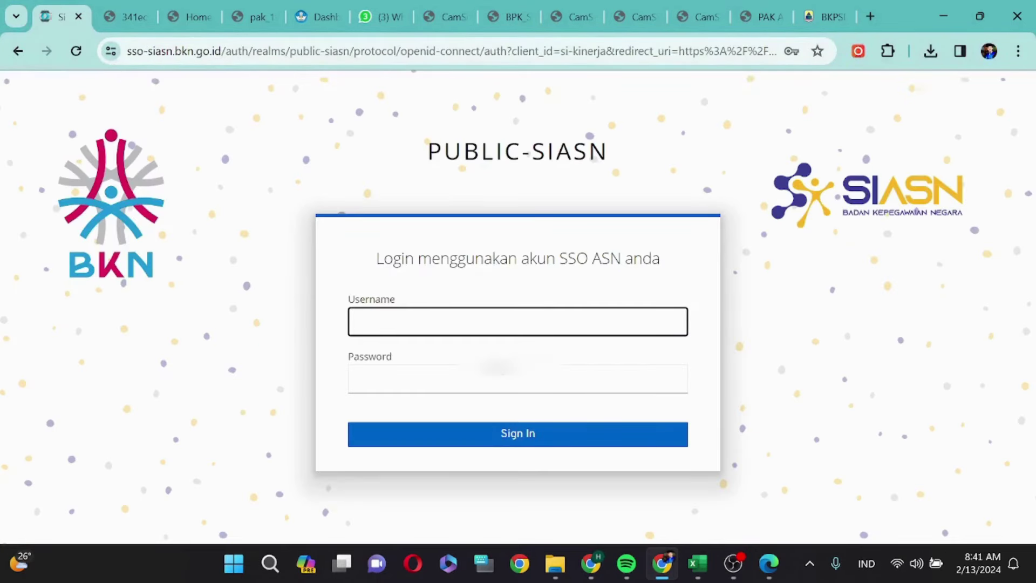
text(19)
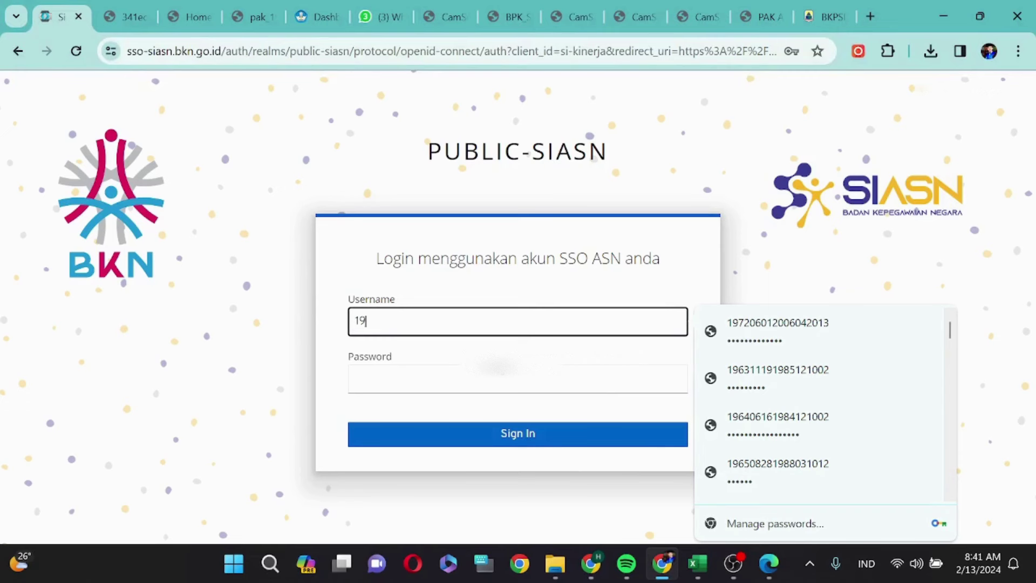
text(81)
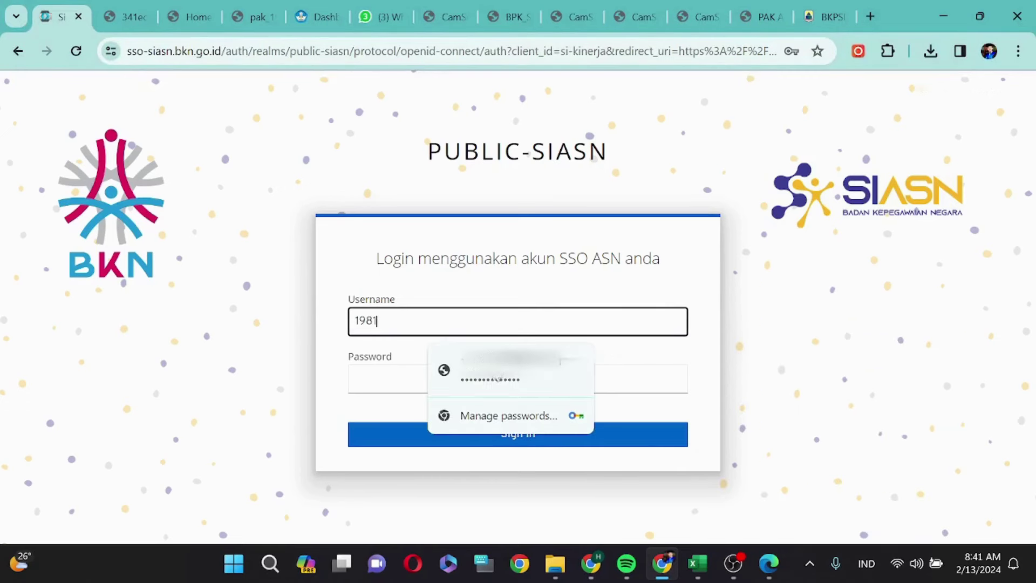
click(490, 377)
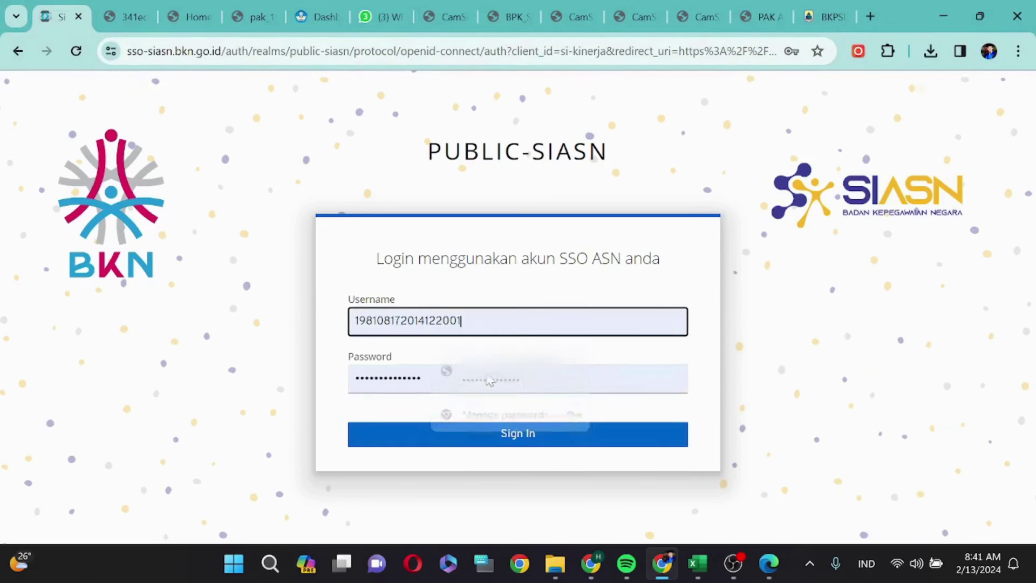
click(491, 445)
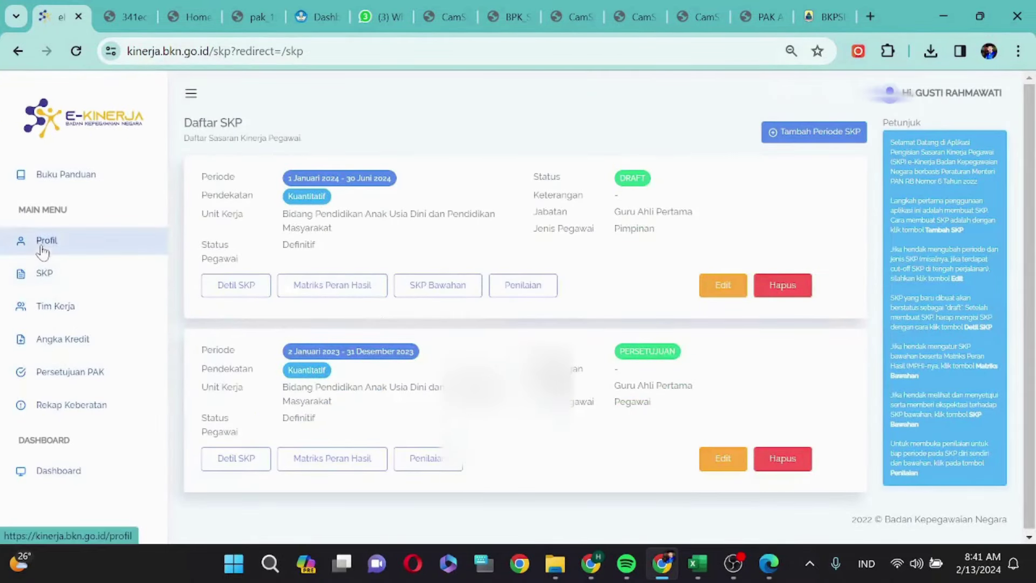
- Check the supervisor's details under Profil's Data Atasan tab, then log out
click(21, 241)
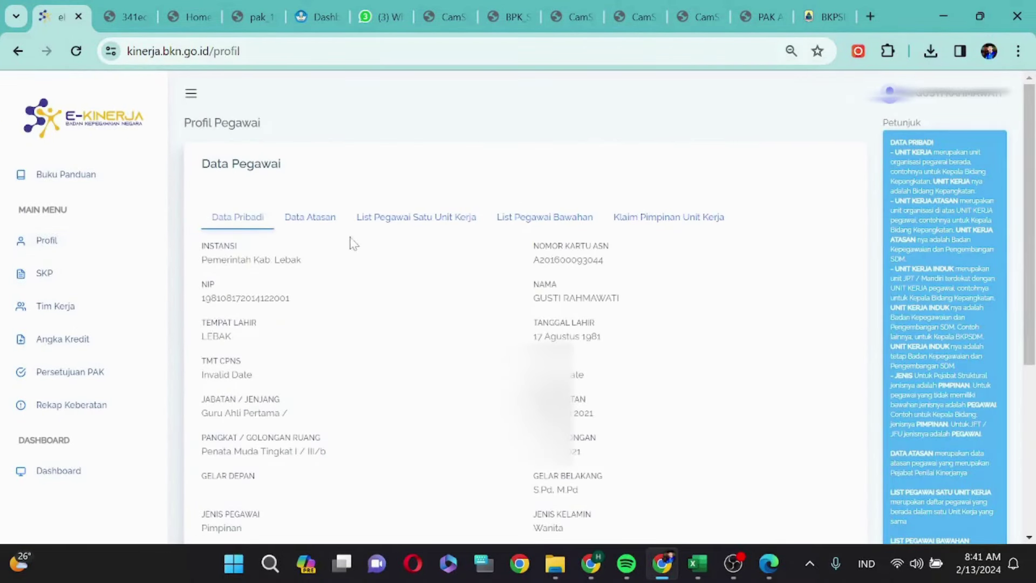
click(321, 220)
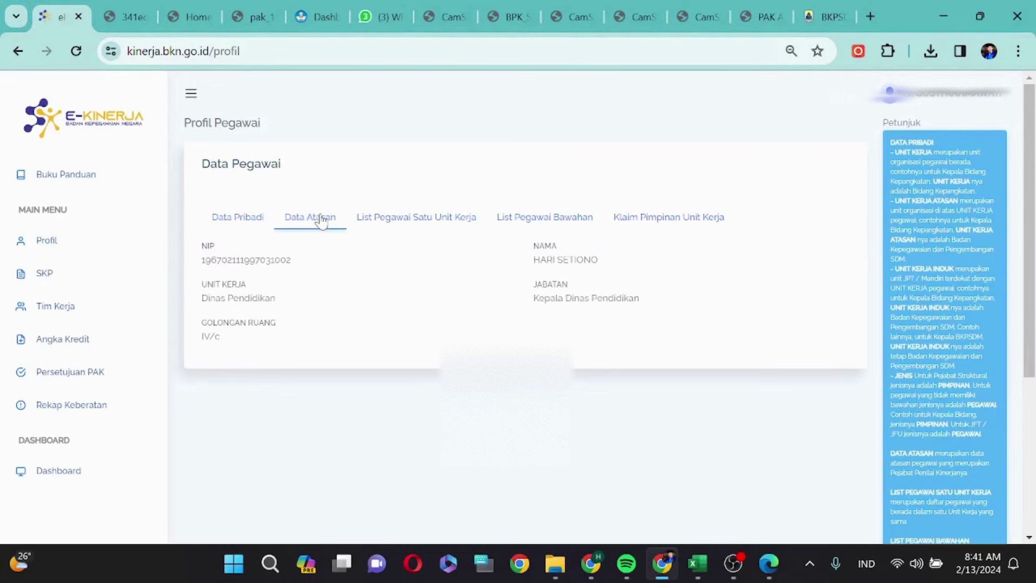
click(939, 100)
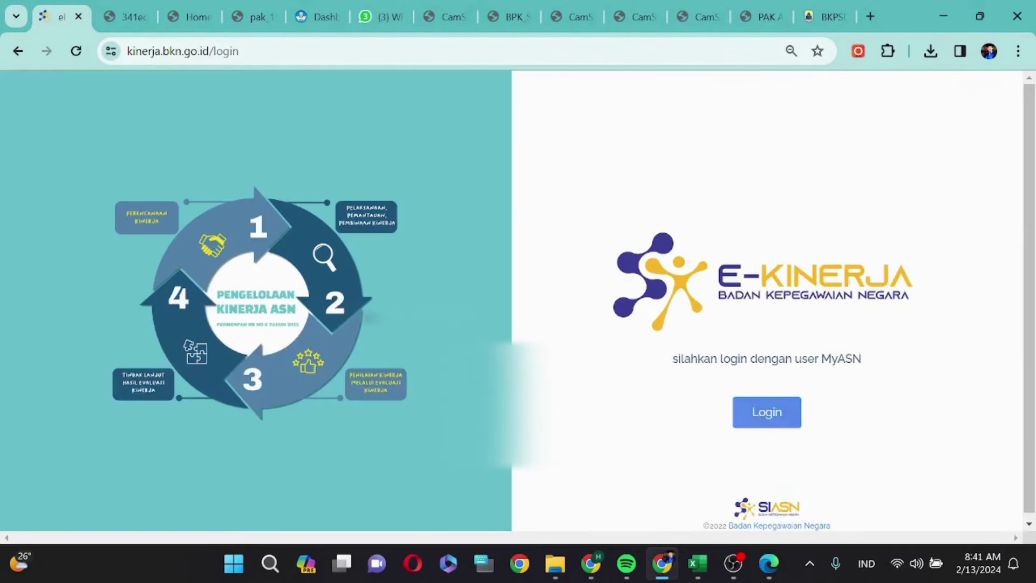
- Sign in with the supervisor's saved login and PIN, and open Persetujuan PAK's subordinate list
click(788, 413)
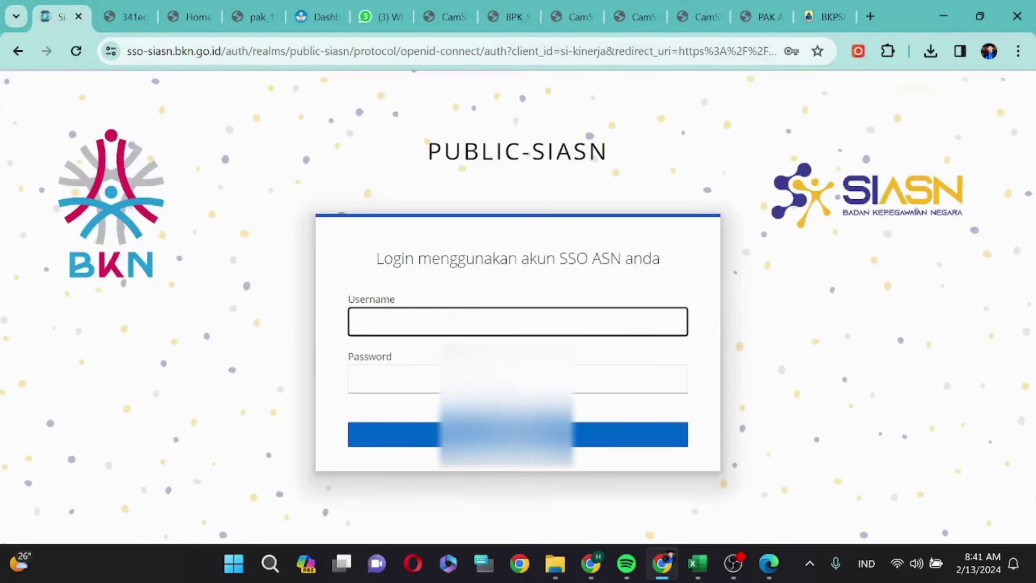
text(19)
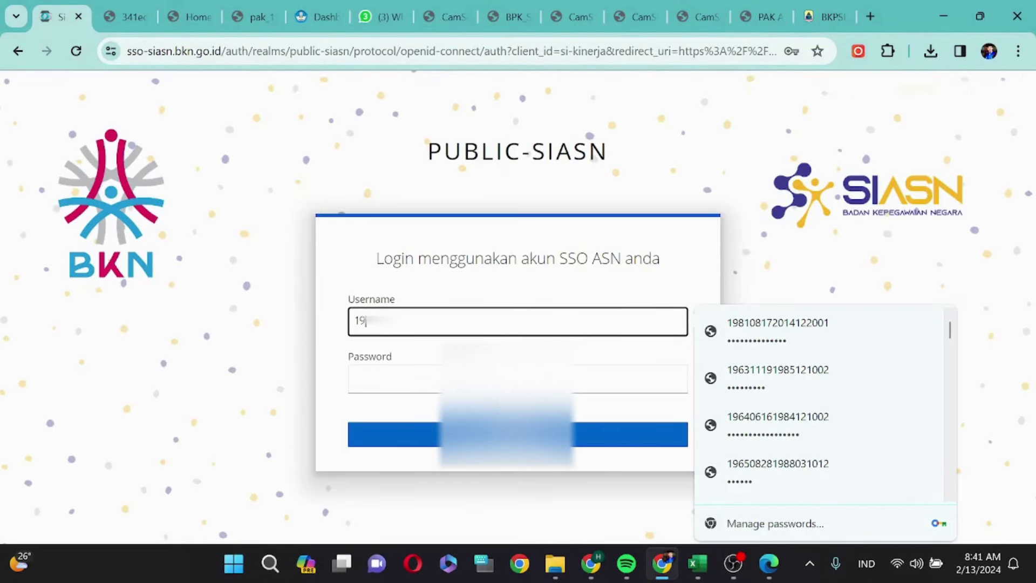
text(81)
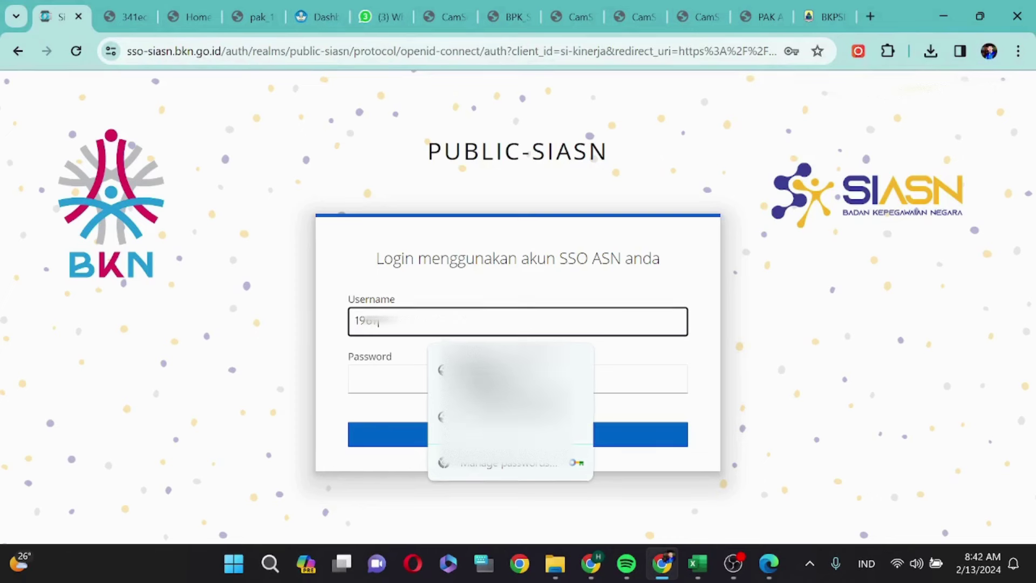
key(Down)
key(Return)
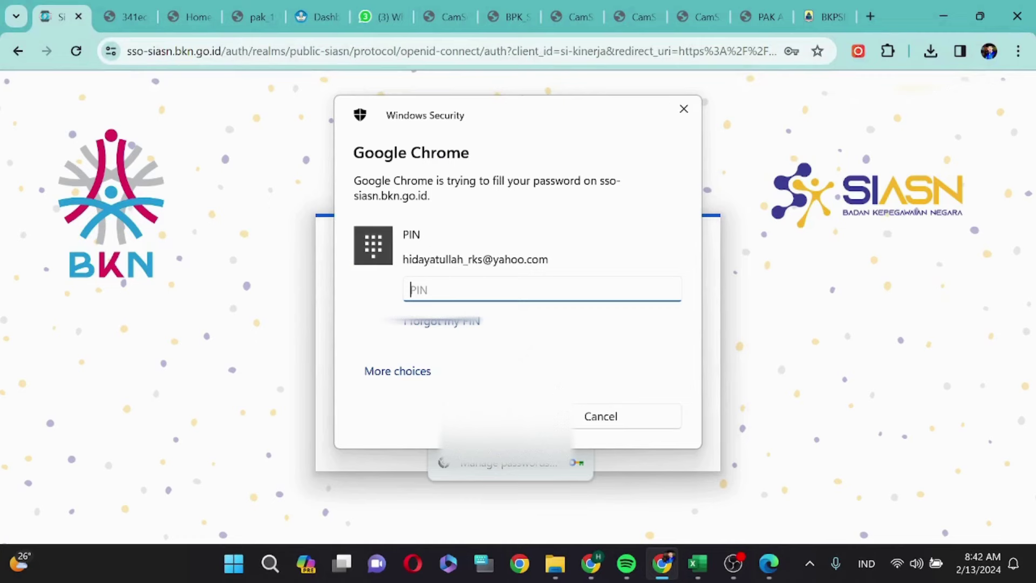
text(••••••)
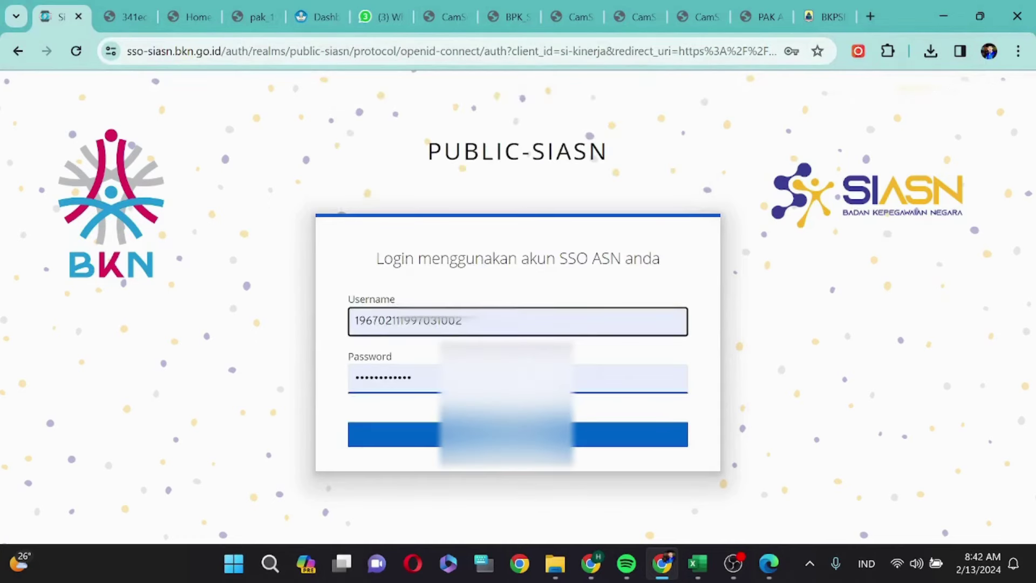
click(522, 435)
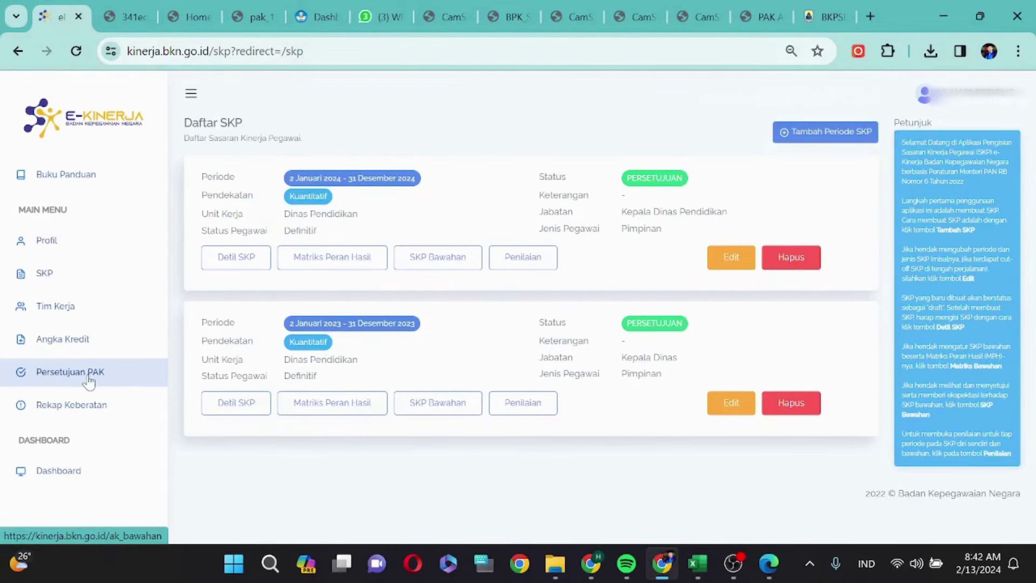
click(88, 380)
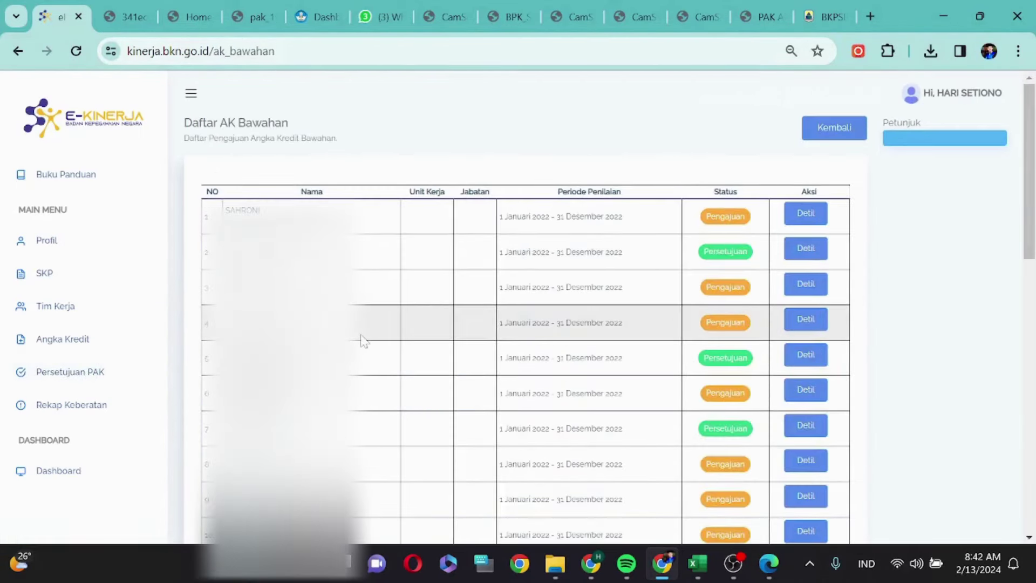
- Scroll through all 28 subordinate credit submissions in Daftar AK Bawahan to the last row
scroll(361, 340, down, 1)
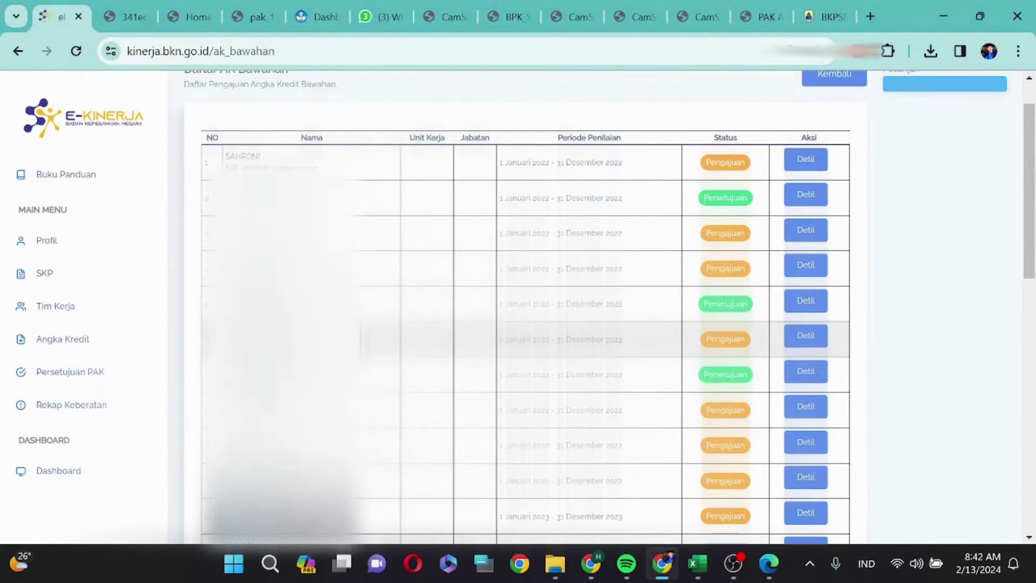
scroll(362, 340, down, 3)
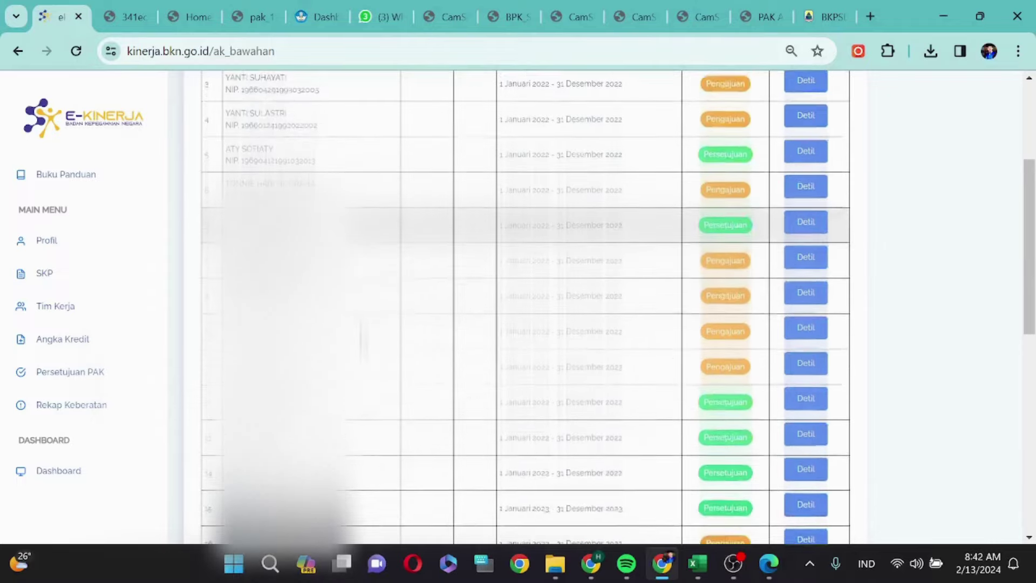
scroll(363, 337, down, 10)
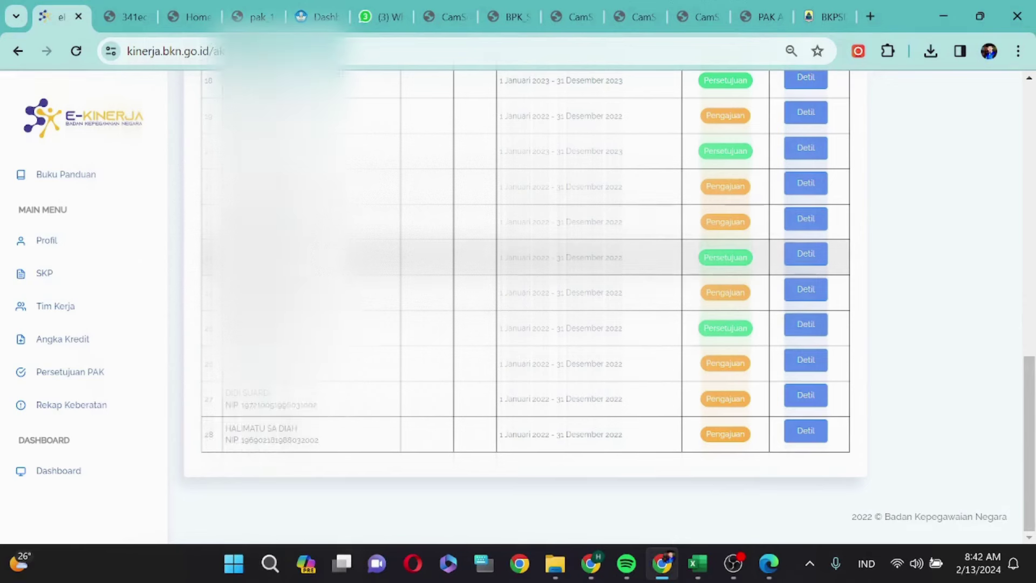
- Approve the employee's 2022 PAK of 115.356 credits via Detil and Setujui PAK
click(807, 219)
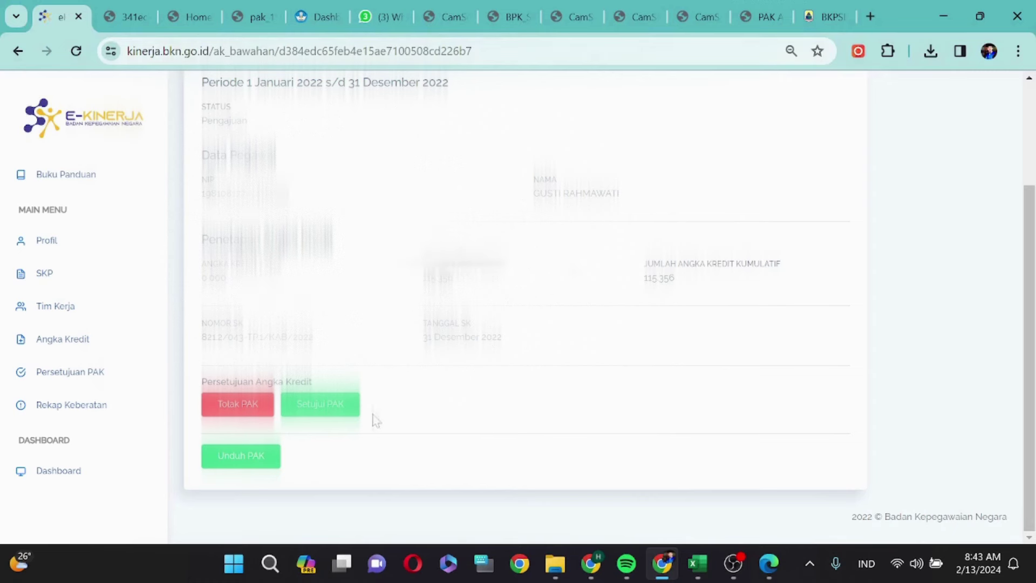
click(326, 409)
click(728, 198)
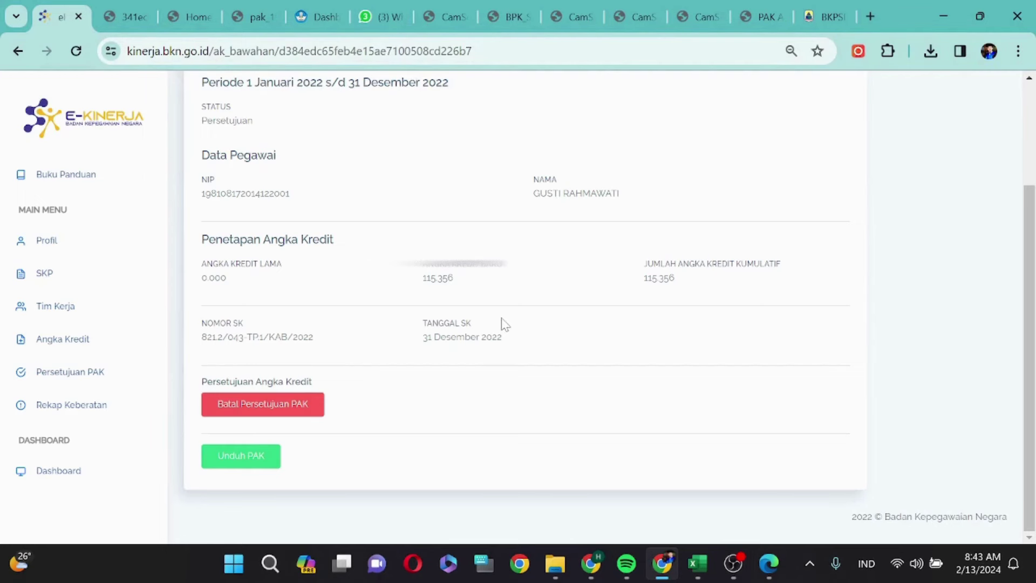
scroll(566, 318, up, 3)
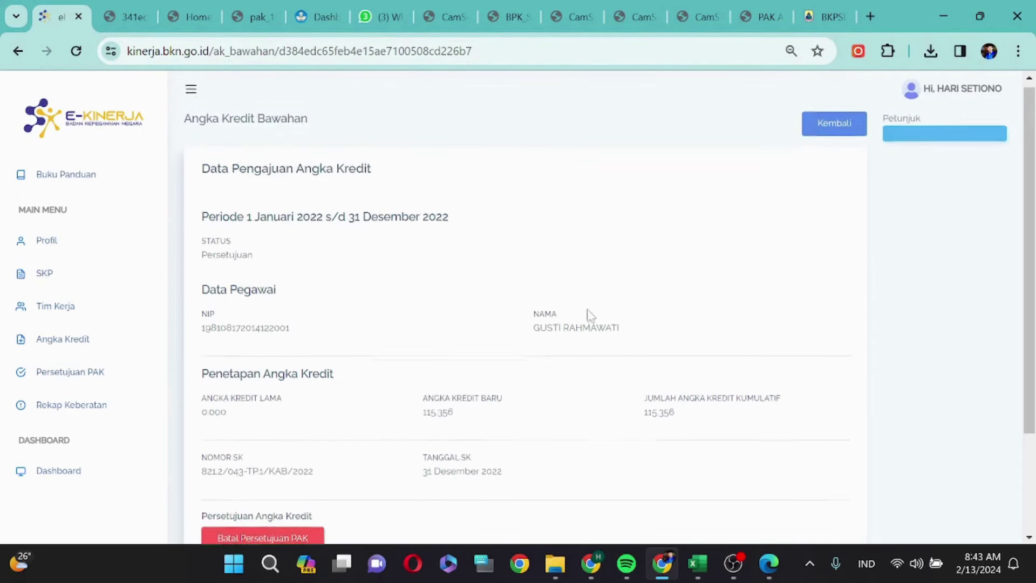
click(962, 93)
- Switch from the supervisor to the employee account and open her Angka Kredit list
click(961, 93)
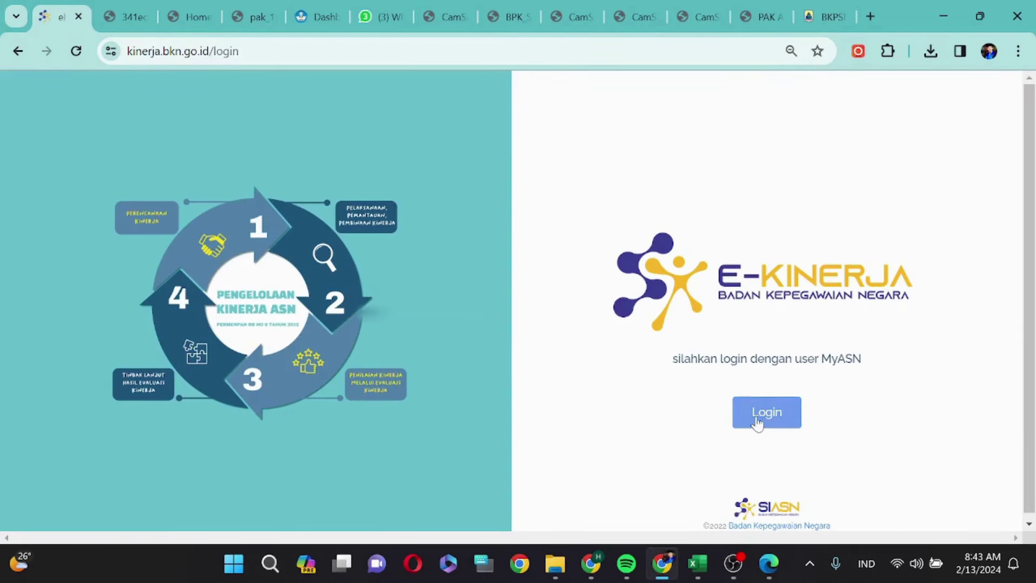
click(763, 423)
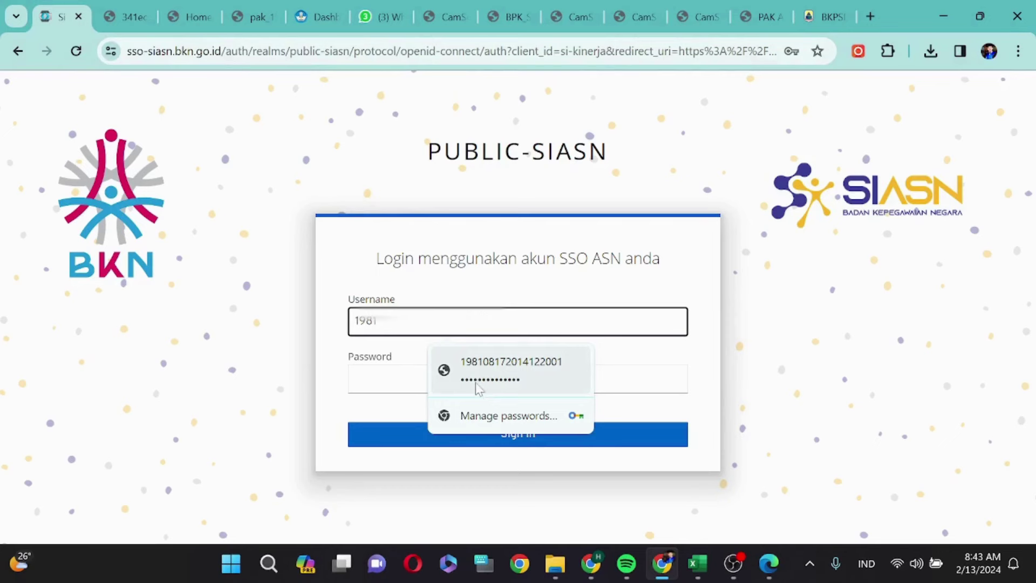
click(477, 387)
text(******)
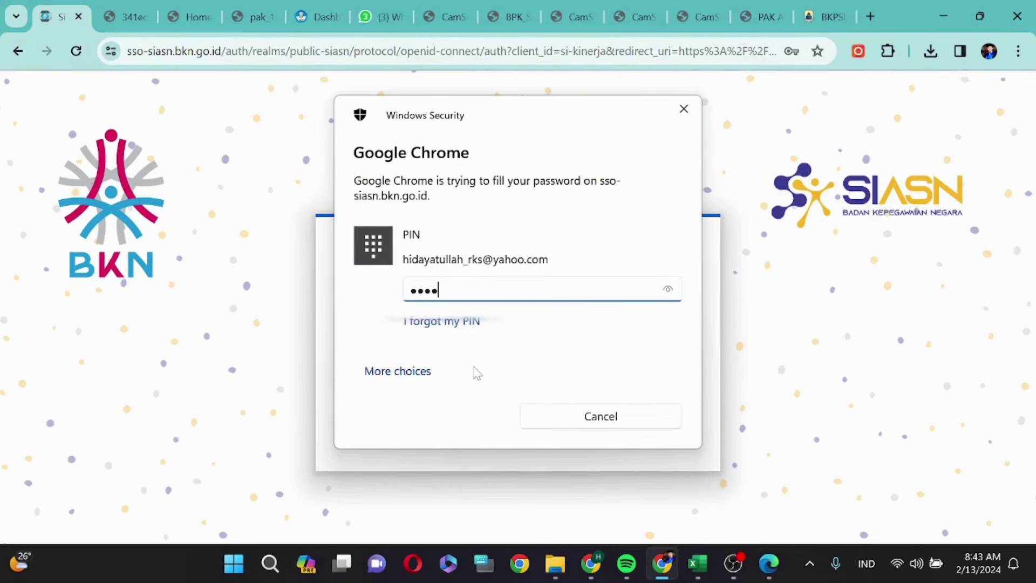
click(491, 433)
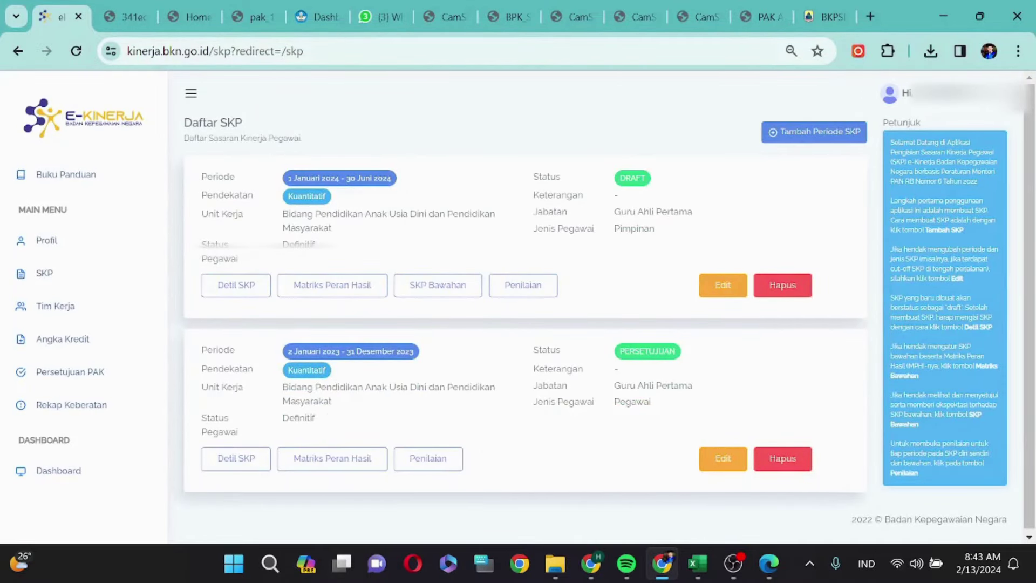
click(79, 343)
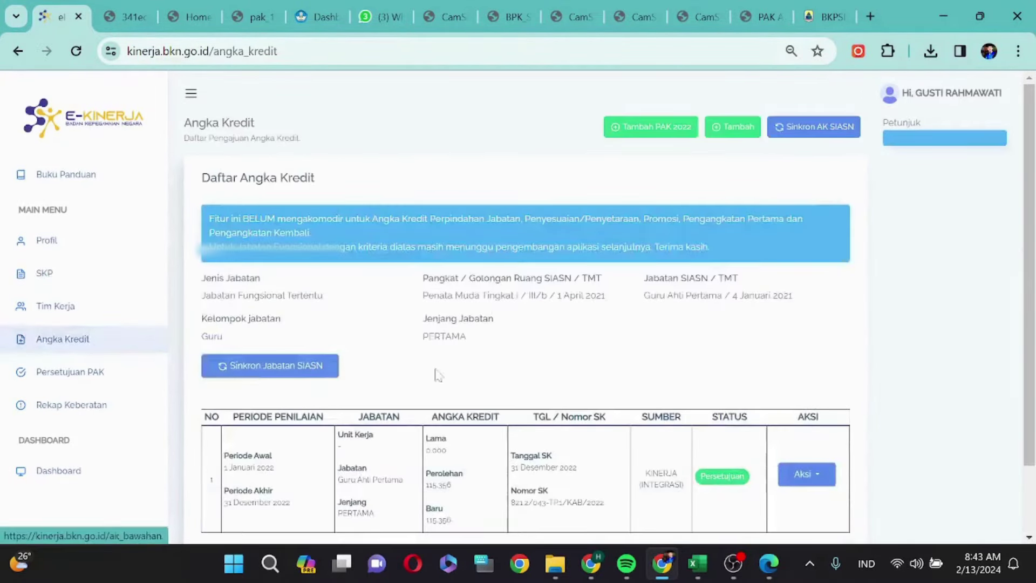
- Verify the 2022 entry reads Persetujuan, then start a new PAK with Tambah
scroll(581, 329, down, 2)
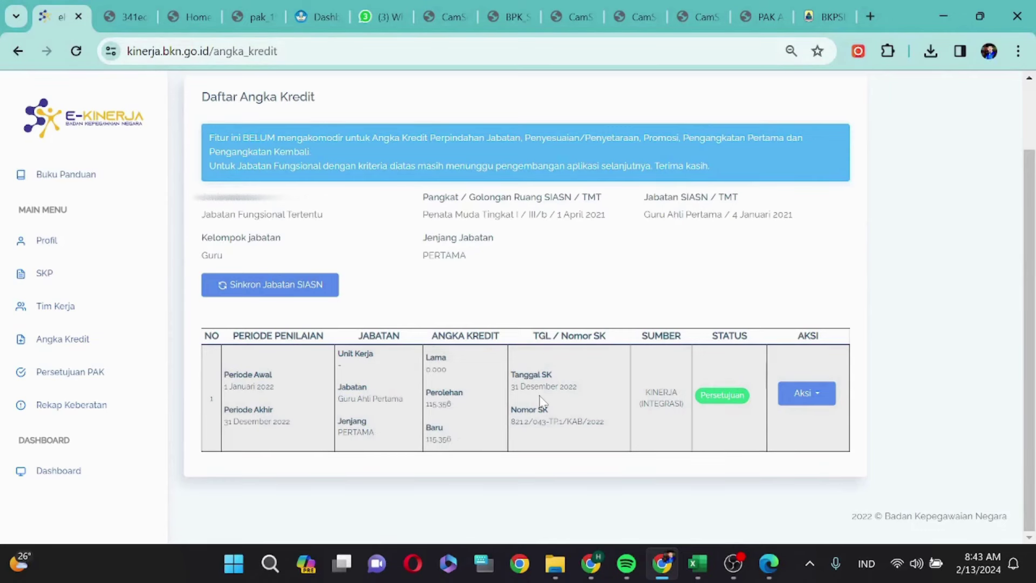
scroll(541, 403, up, 1)
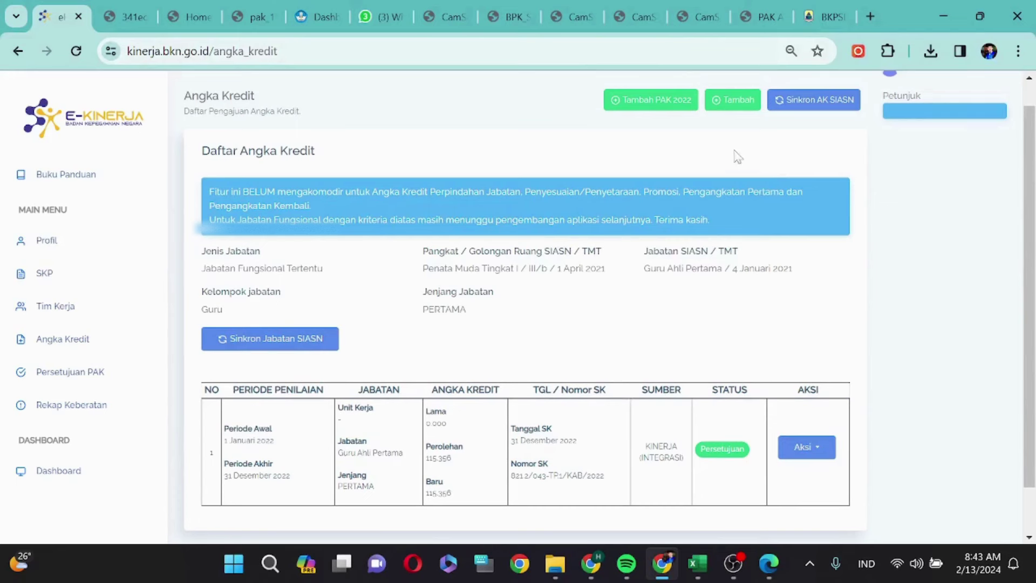
click(734, 107)
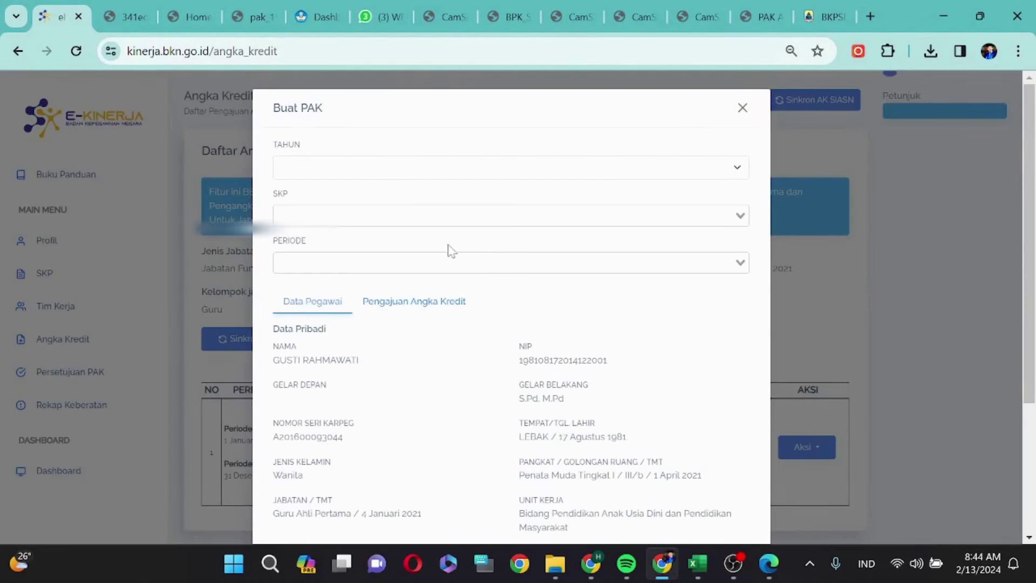
- Choose TAHUN 2023, the 2023 SKP and the annual Baik period, then show Pengajuan Angka Kredit
click(364, 169)
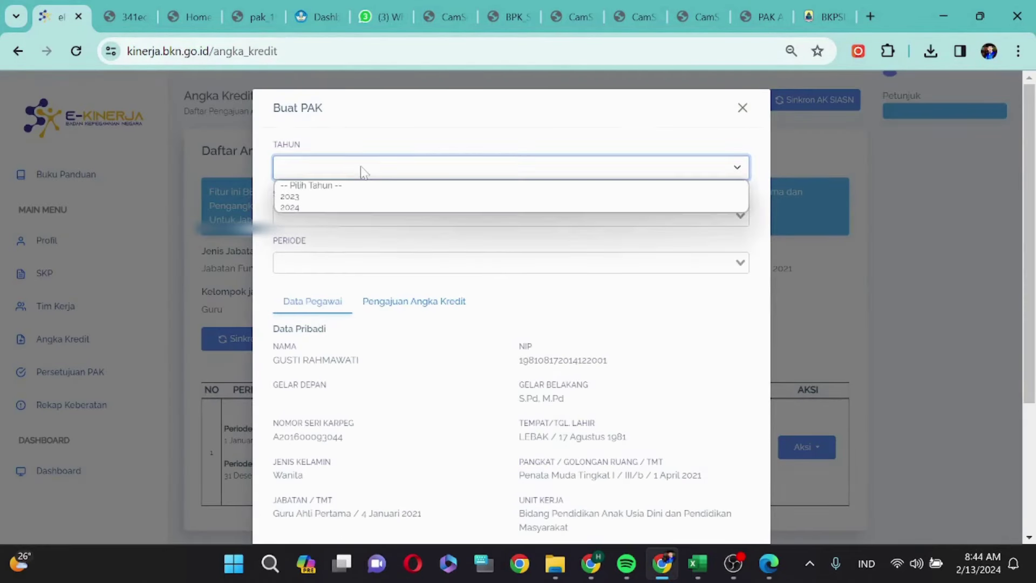
click(318, 196)
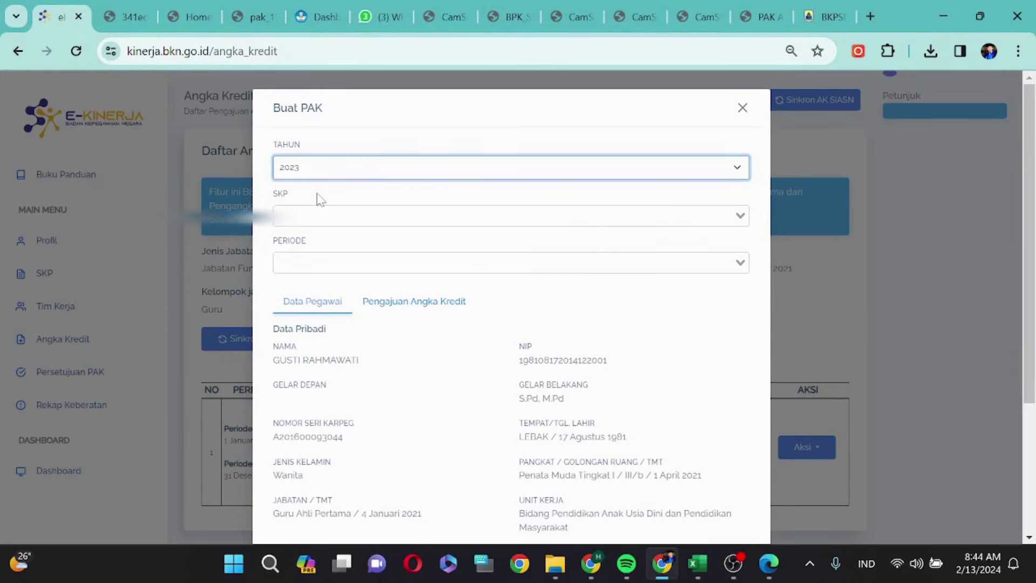
click(740, 216)
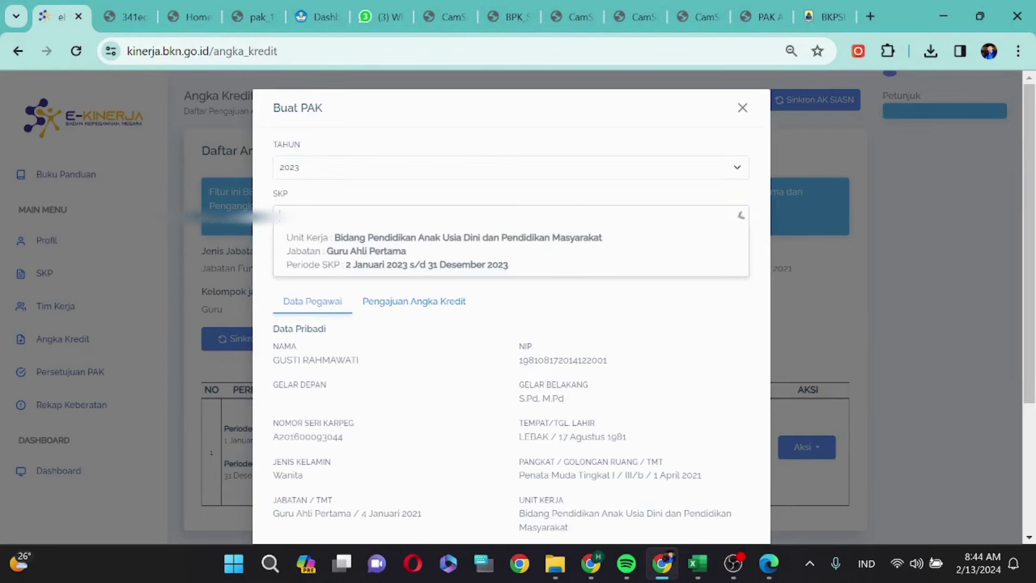
click(340, 252)
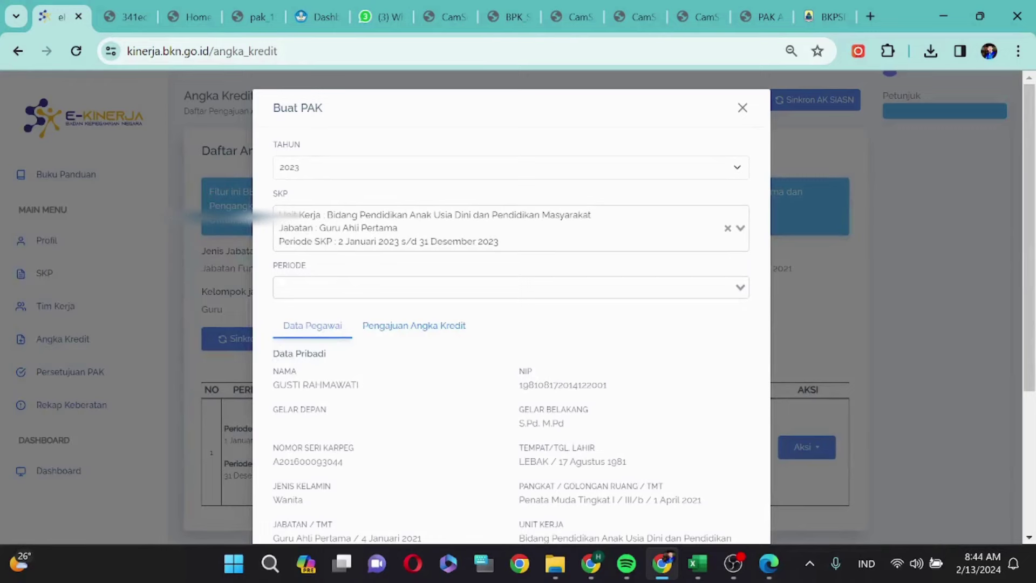
click(741, 287)
click(347, 323)
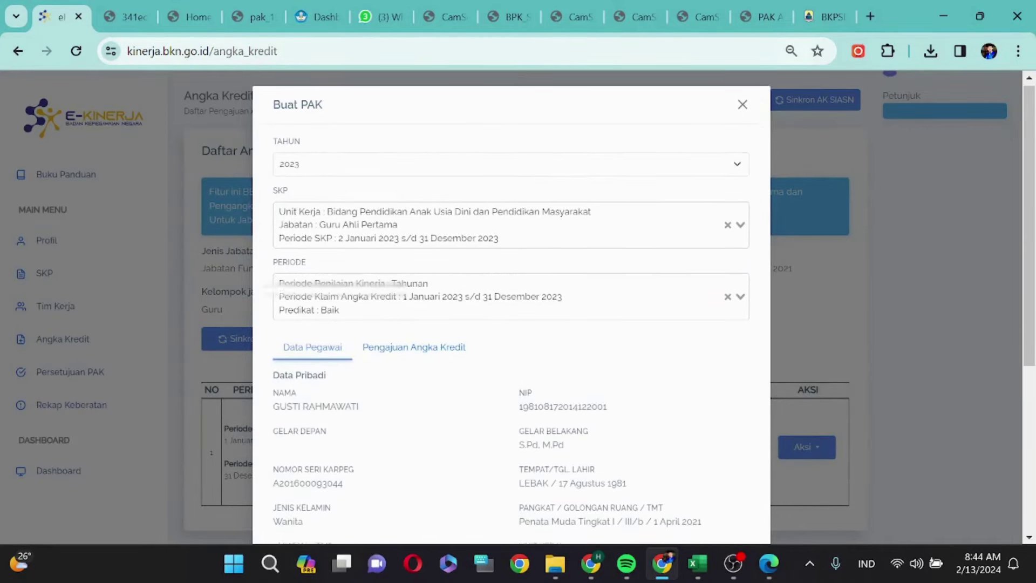
scroll(358, 317, down, 3)
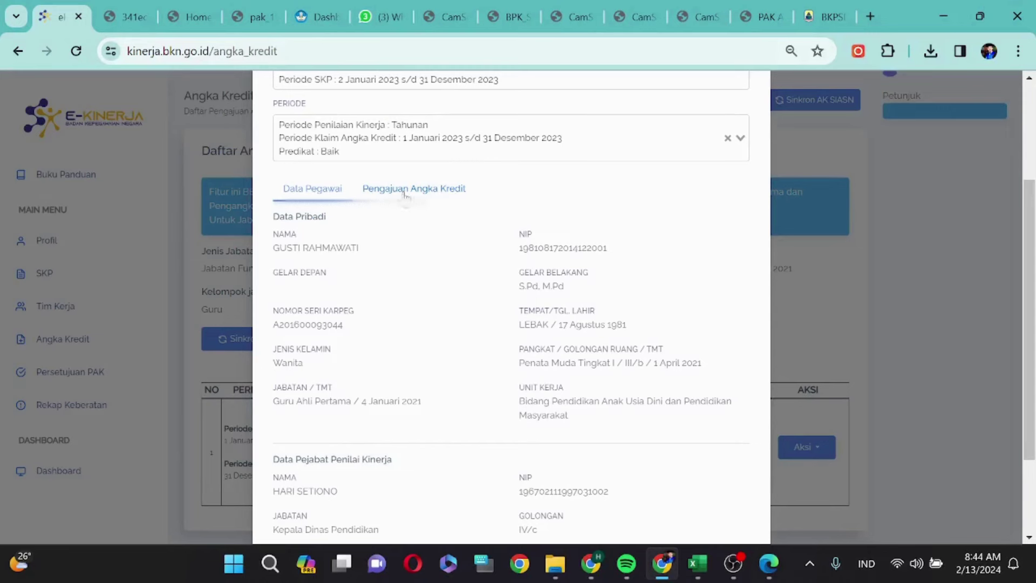
click(403, 193)
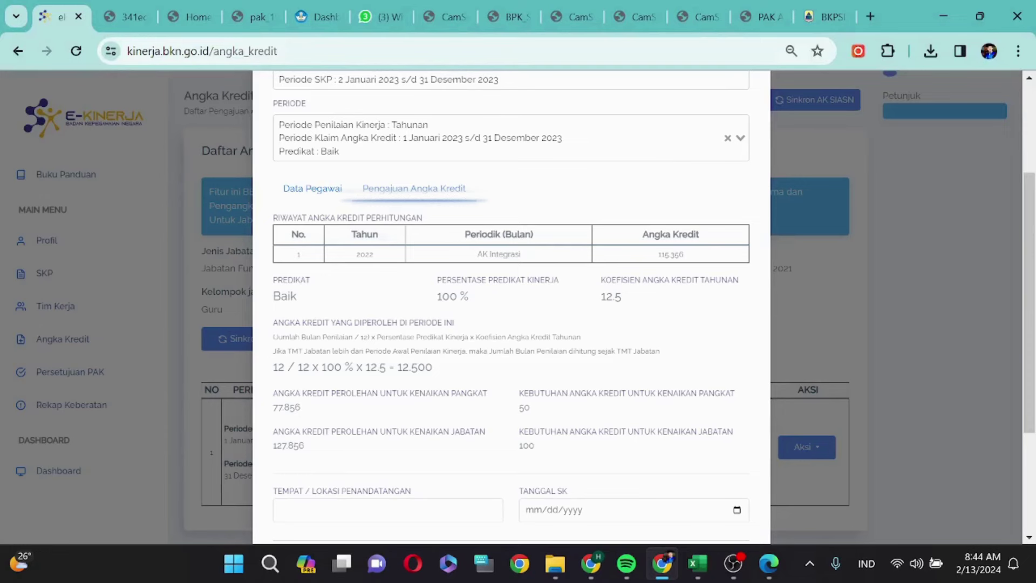
- Set the signing place to Lebak and the Tanggal SK to 02/13/2024
scroll(424, 371, down, 2)
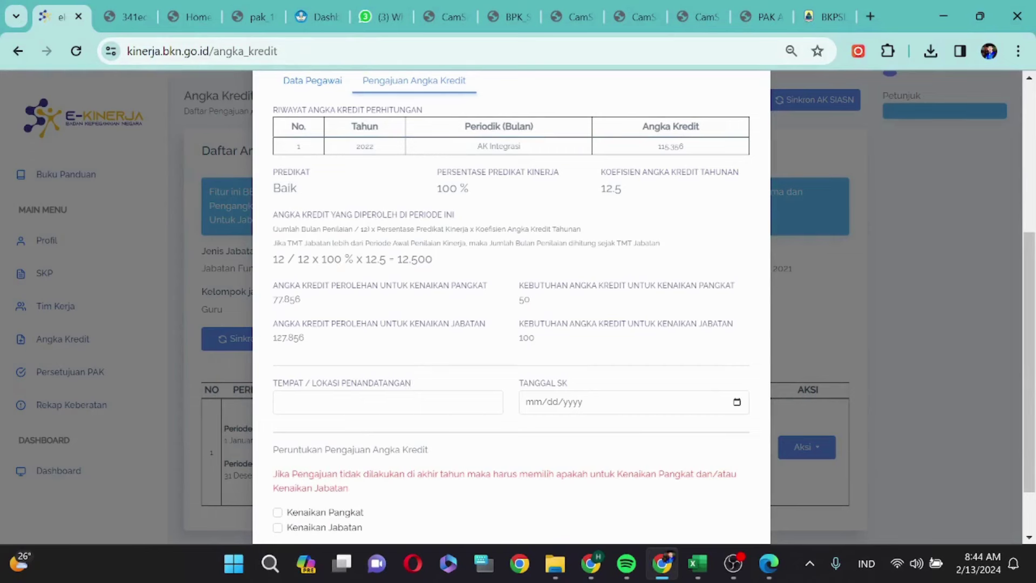
click(388, 402)
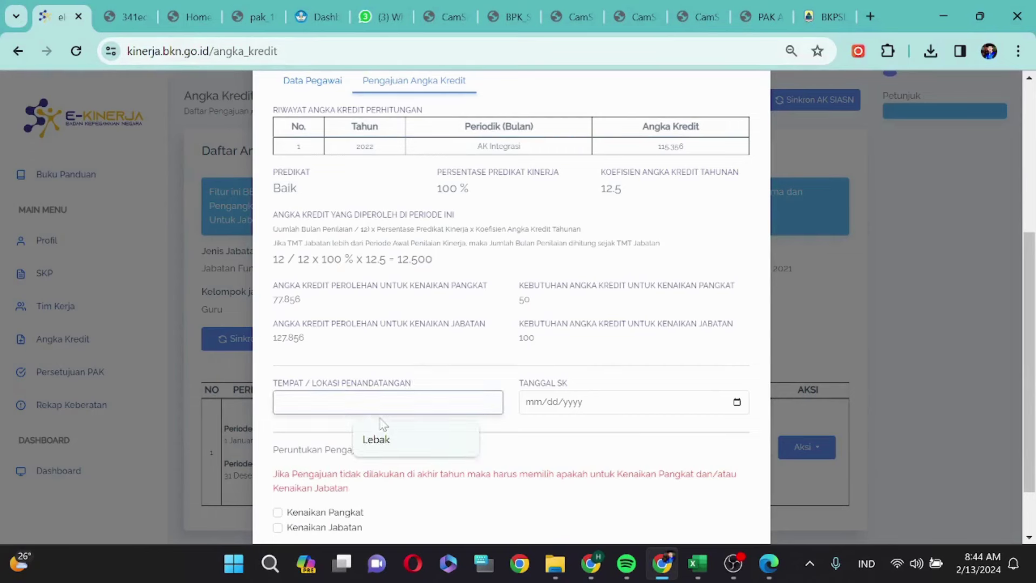
click(381, 439)
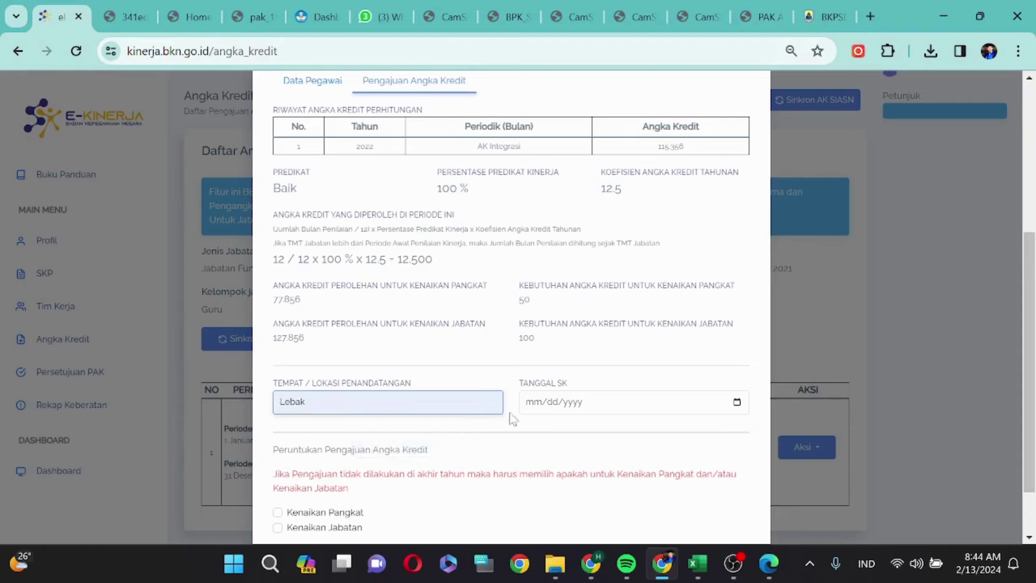
click(533, 409)
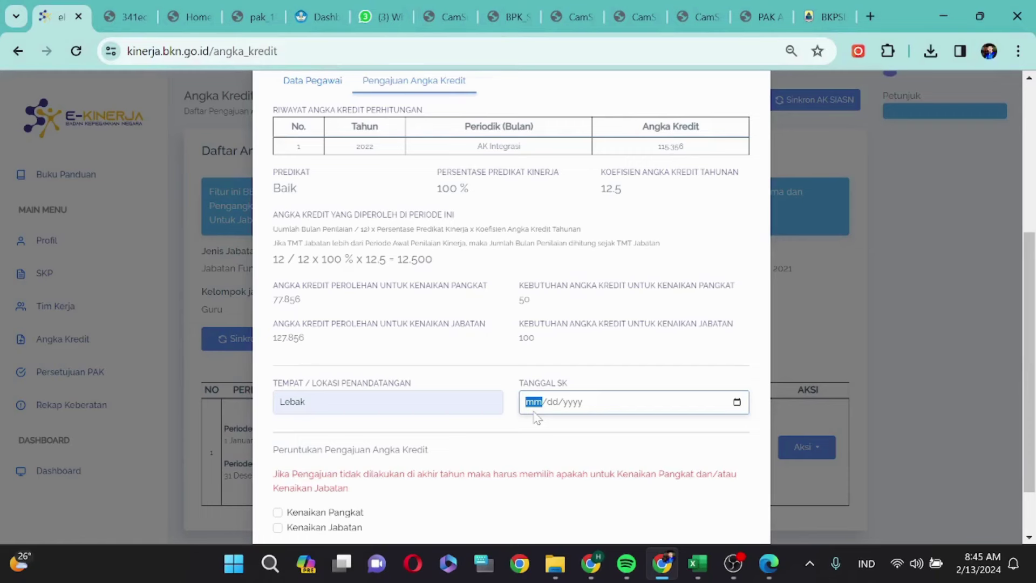
text(02/13/2024)
- Tick both the Kenaikan Pangkat and Kenaikan Jabatan checkboxes
scroll(377, 424, down, 1)
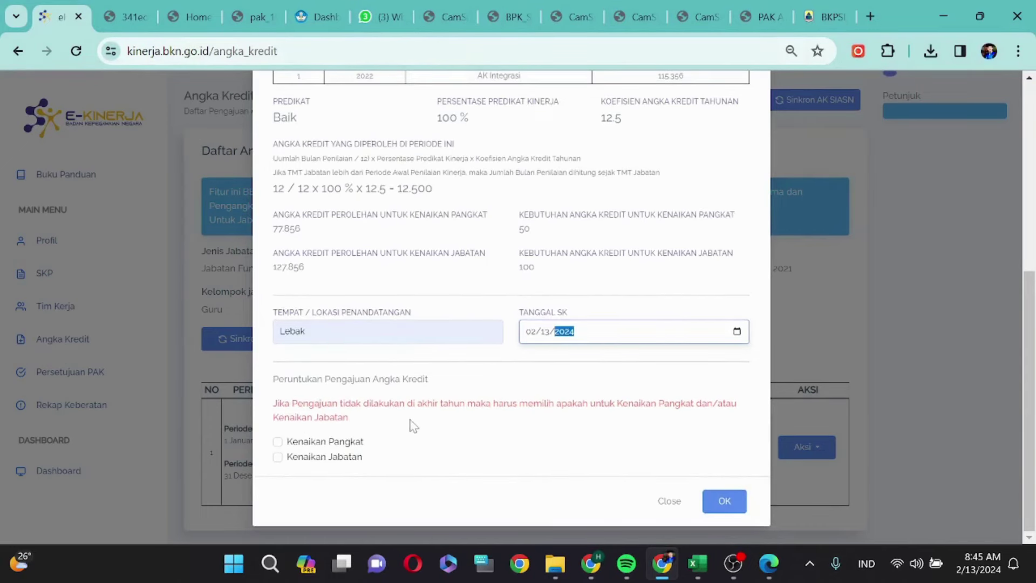
scroll(438, 309, up, 1)
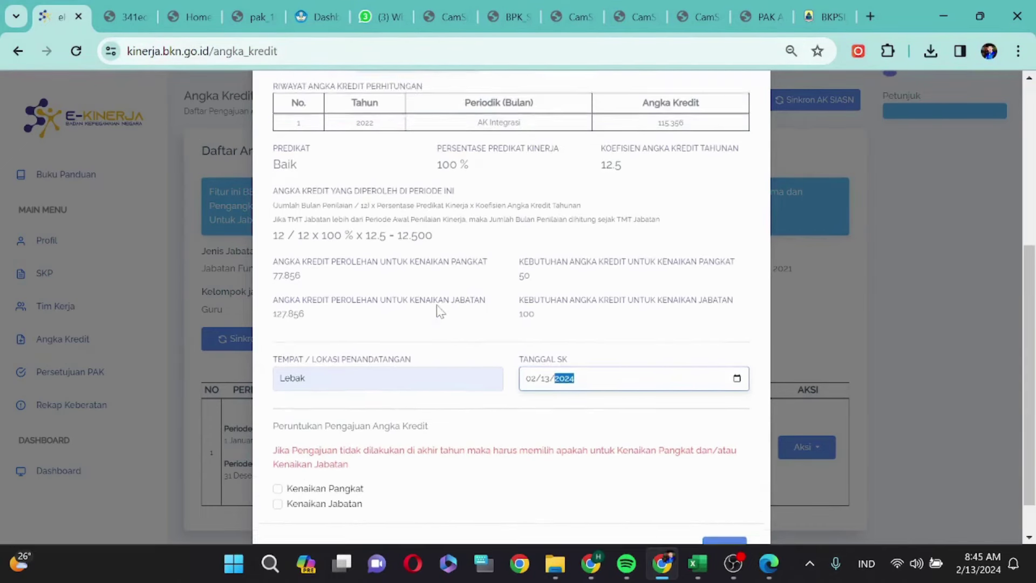
scroll(400, 302, down, 1)
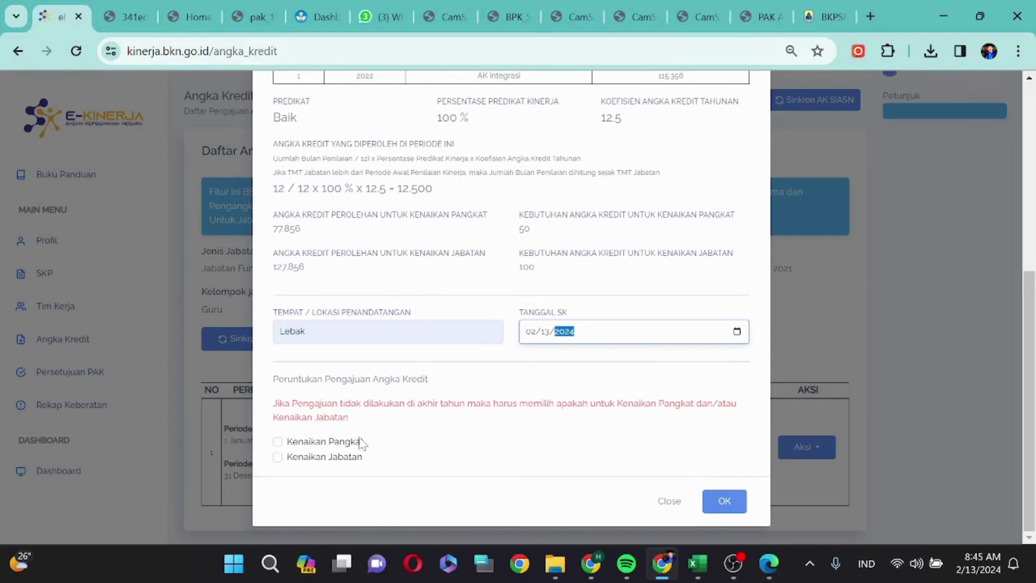
click(279, 442)
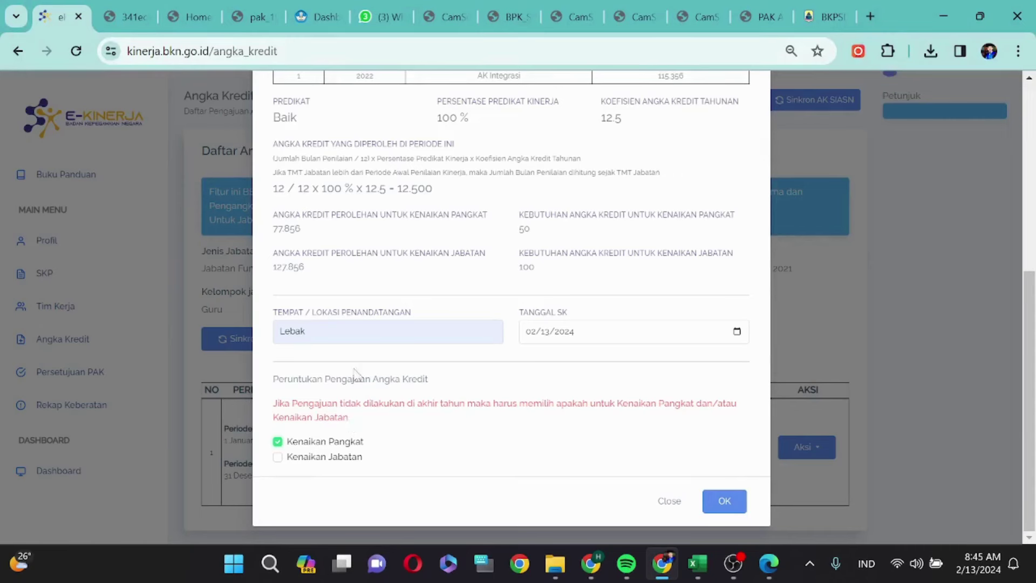
click(278, 458)
- Submit the 2023 PAK five times, dismissing the status code 500 error after each attempt
click(724, 500)
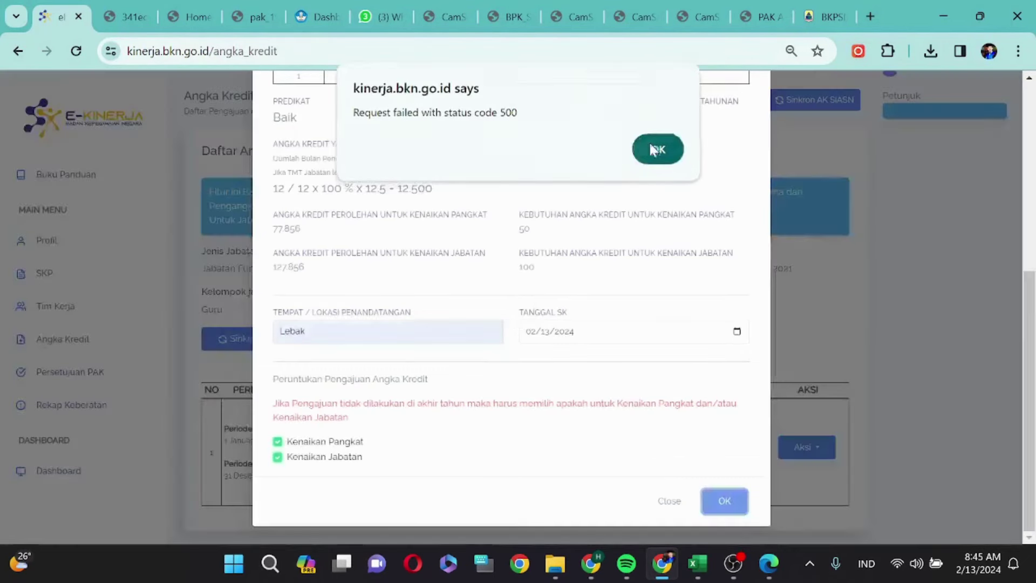
click(650, 146)
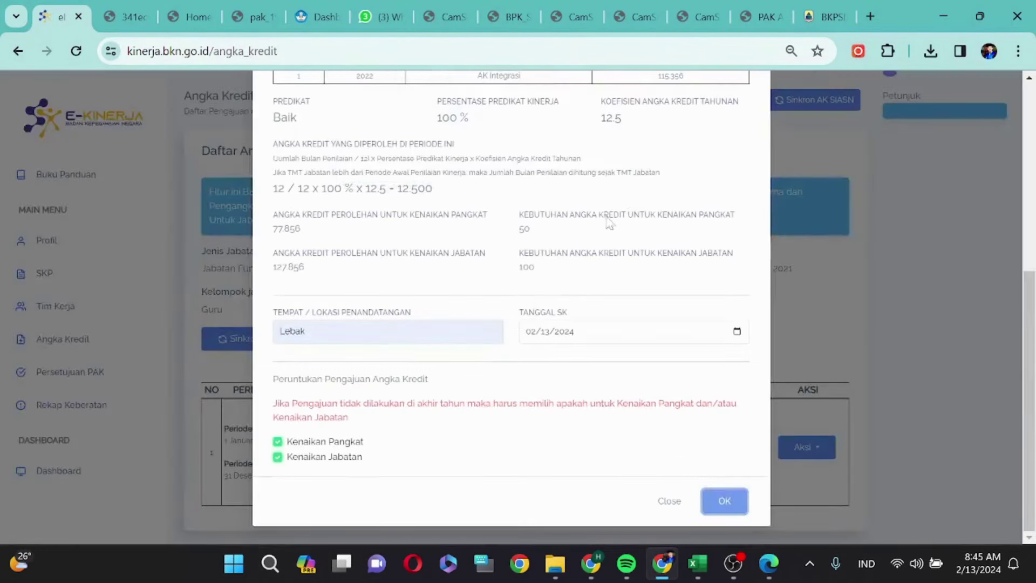
click(720, 500)
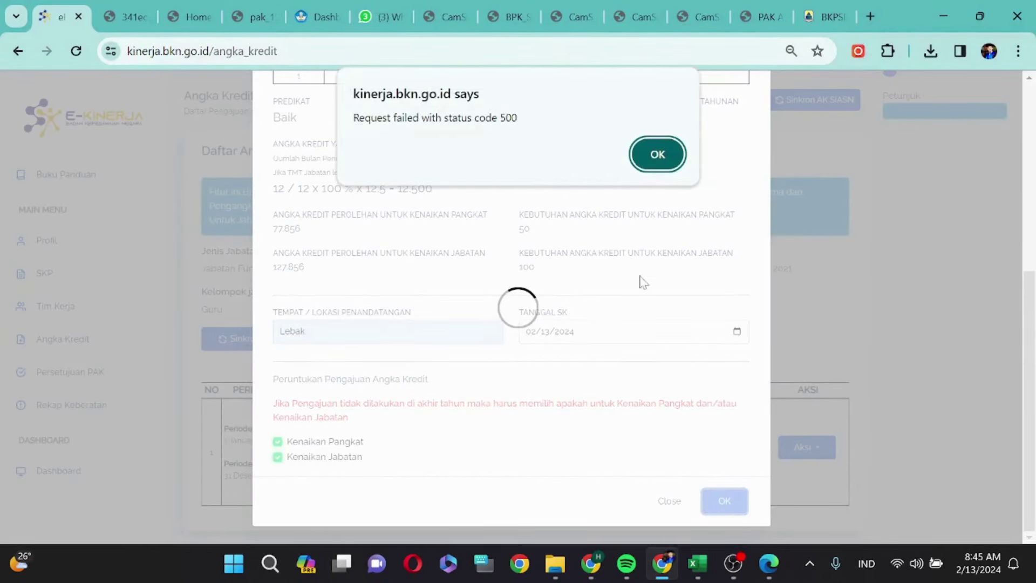
click(658, 149)
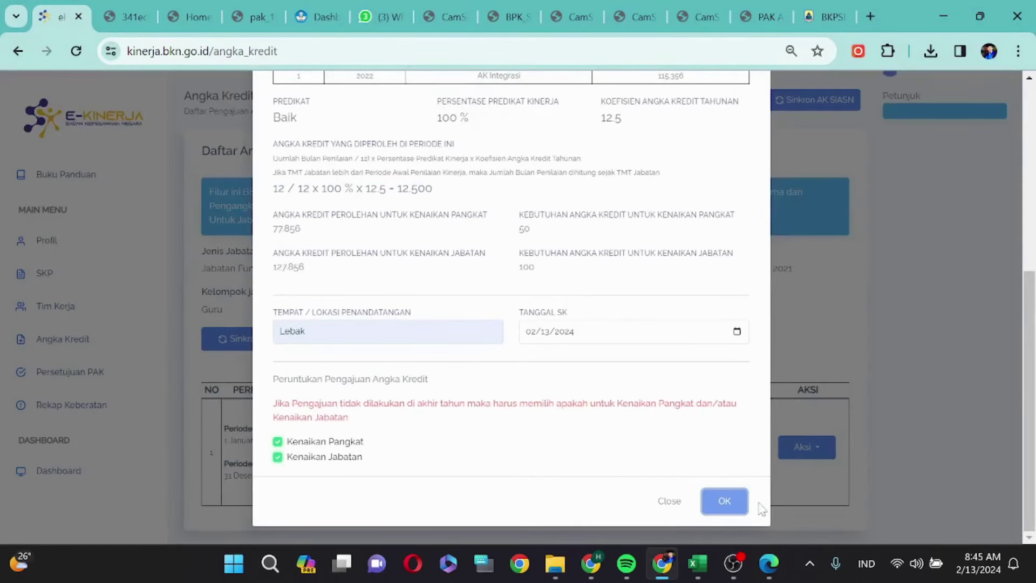
click(728, 502)
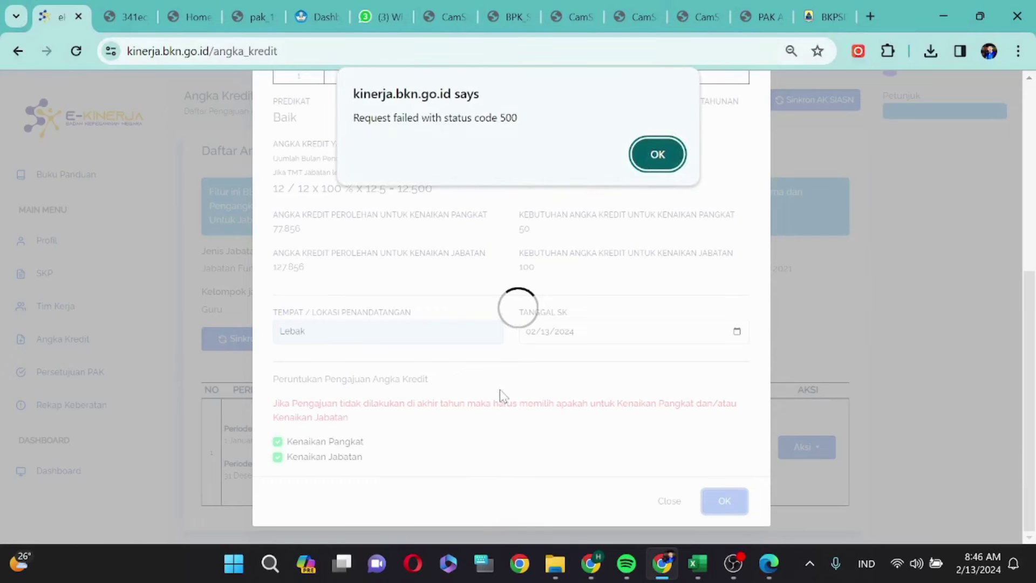
click(658, 155)
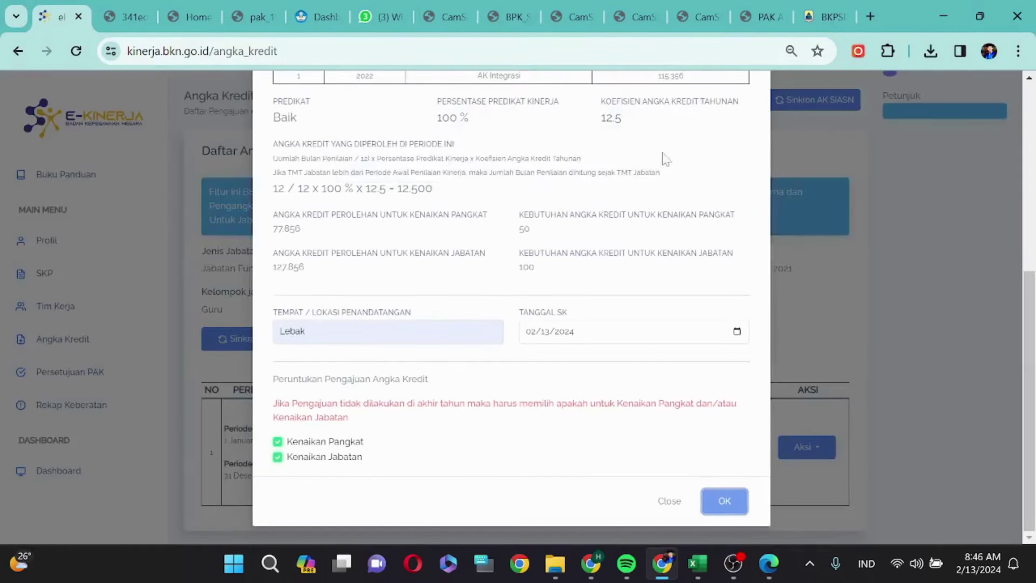
click(718, 498)
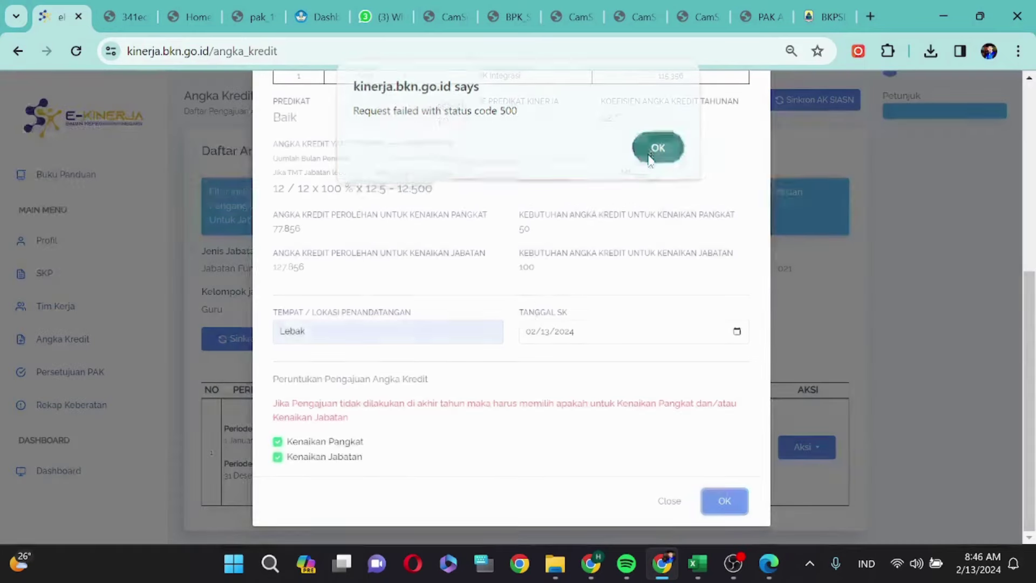
click(650, 155)
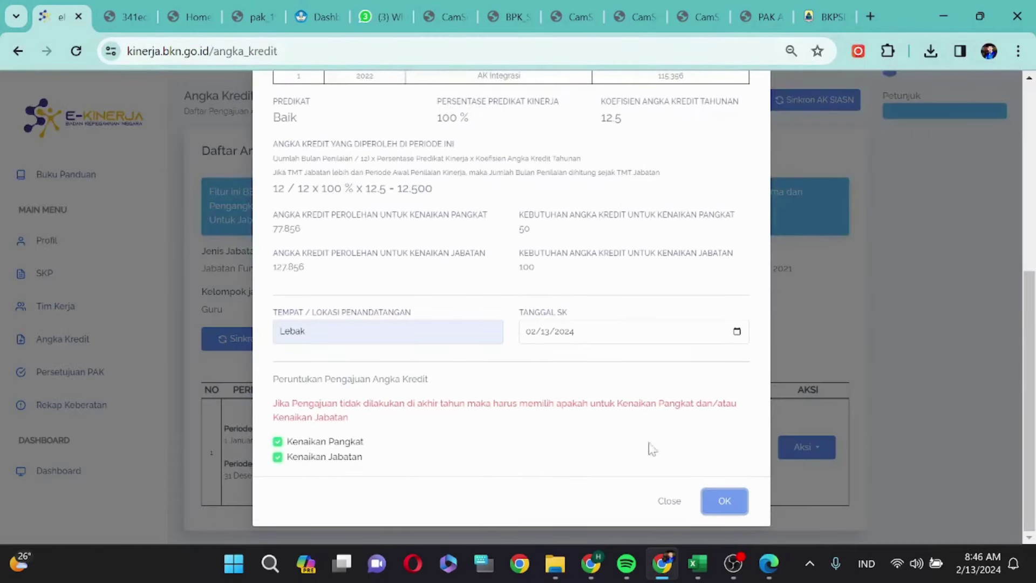
click(736, 502)
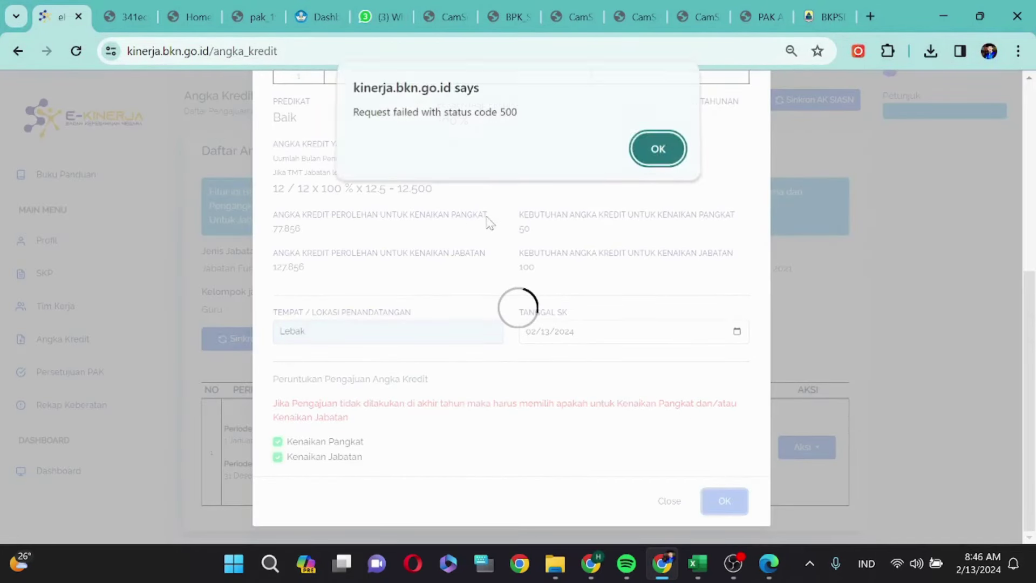
click(658, 146)
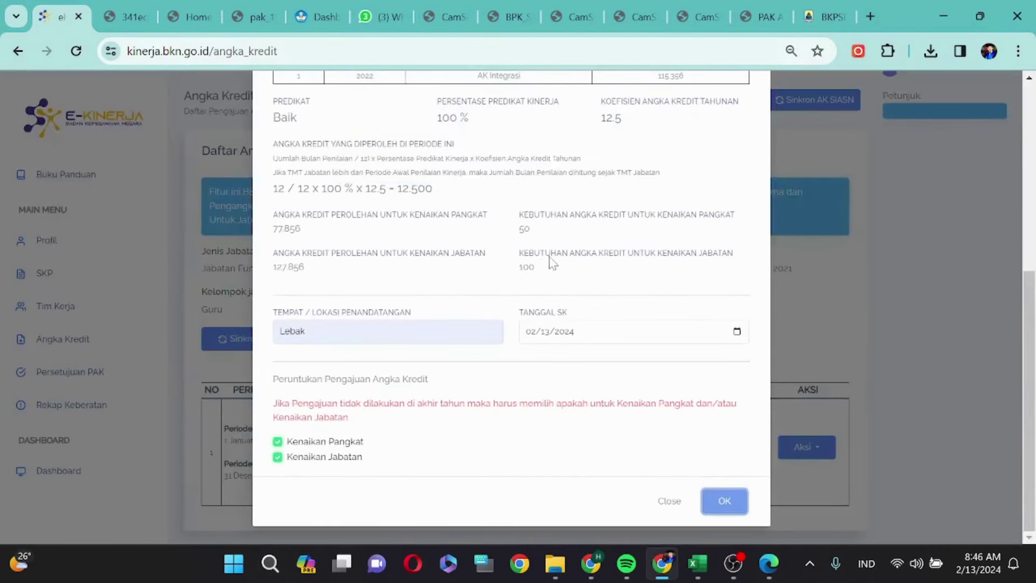